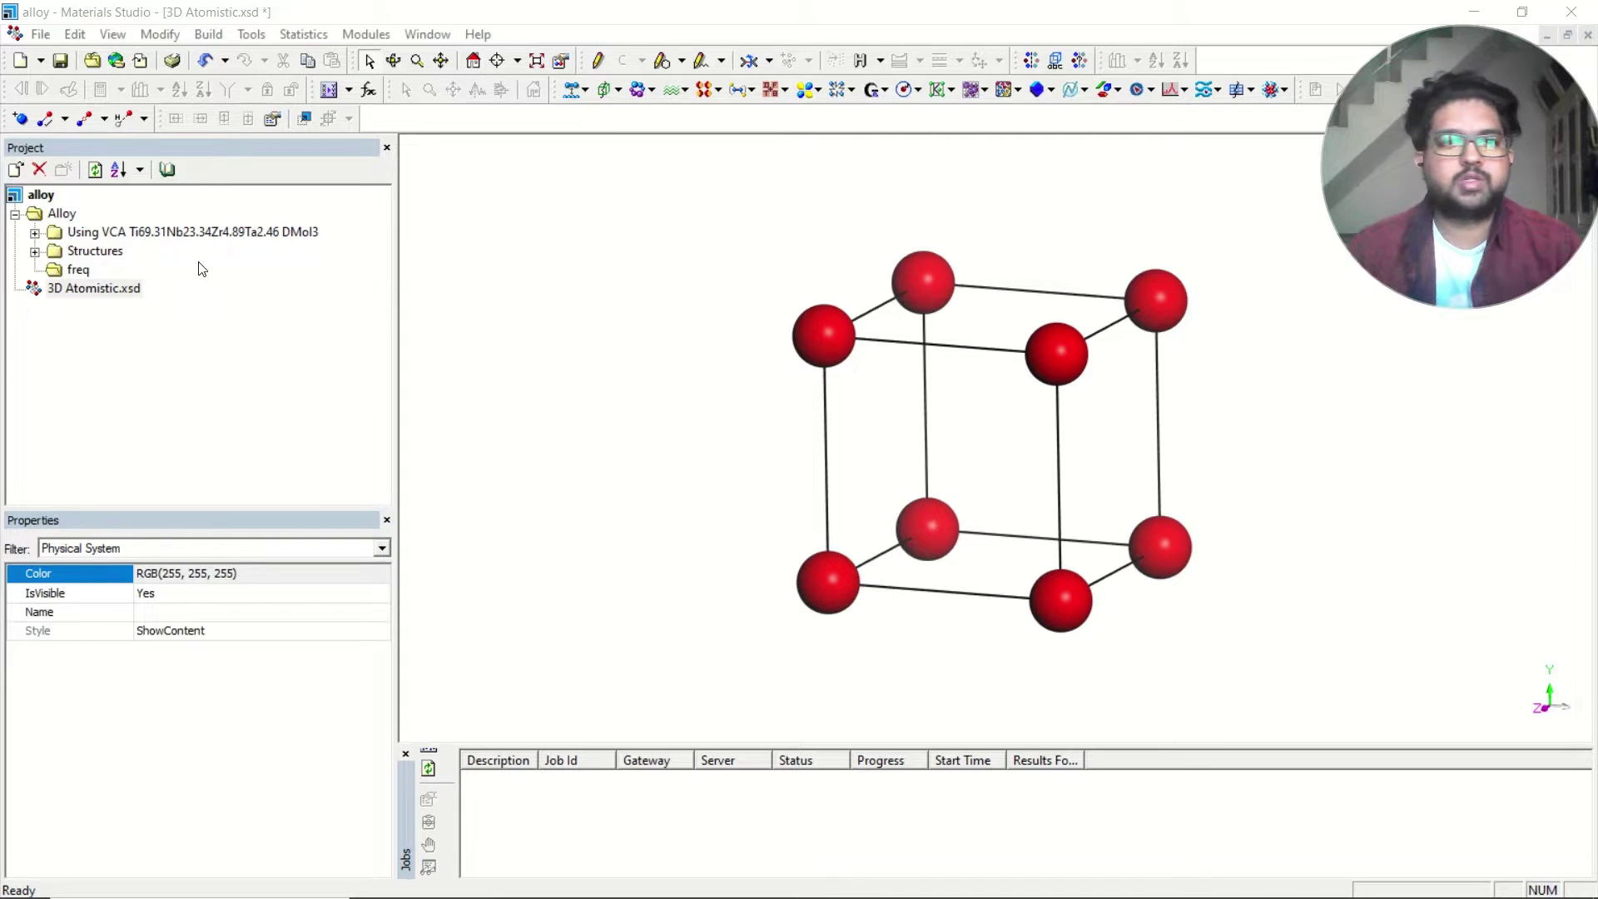
Open the GeomOpt alloy structure and its DMol3 Geometry Optimization settings (Fine, GGA PBE).
left_click(34, 232)
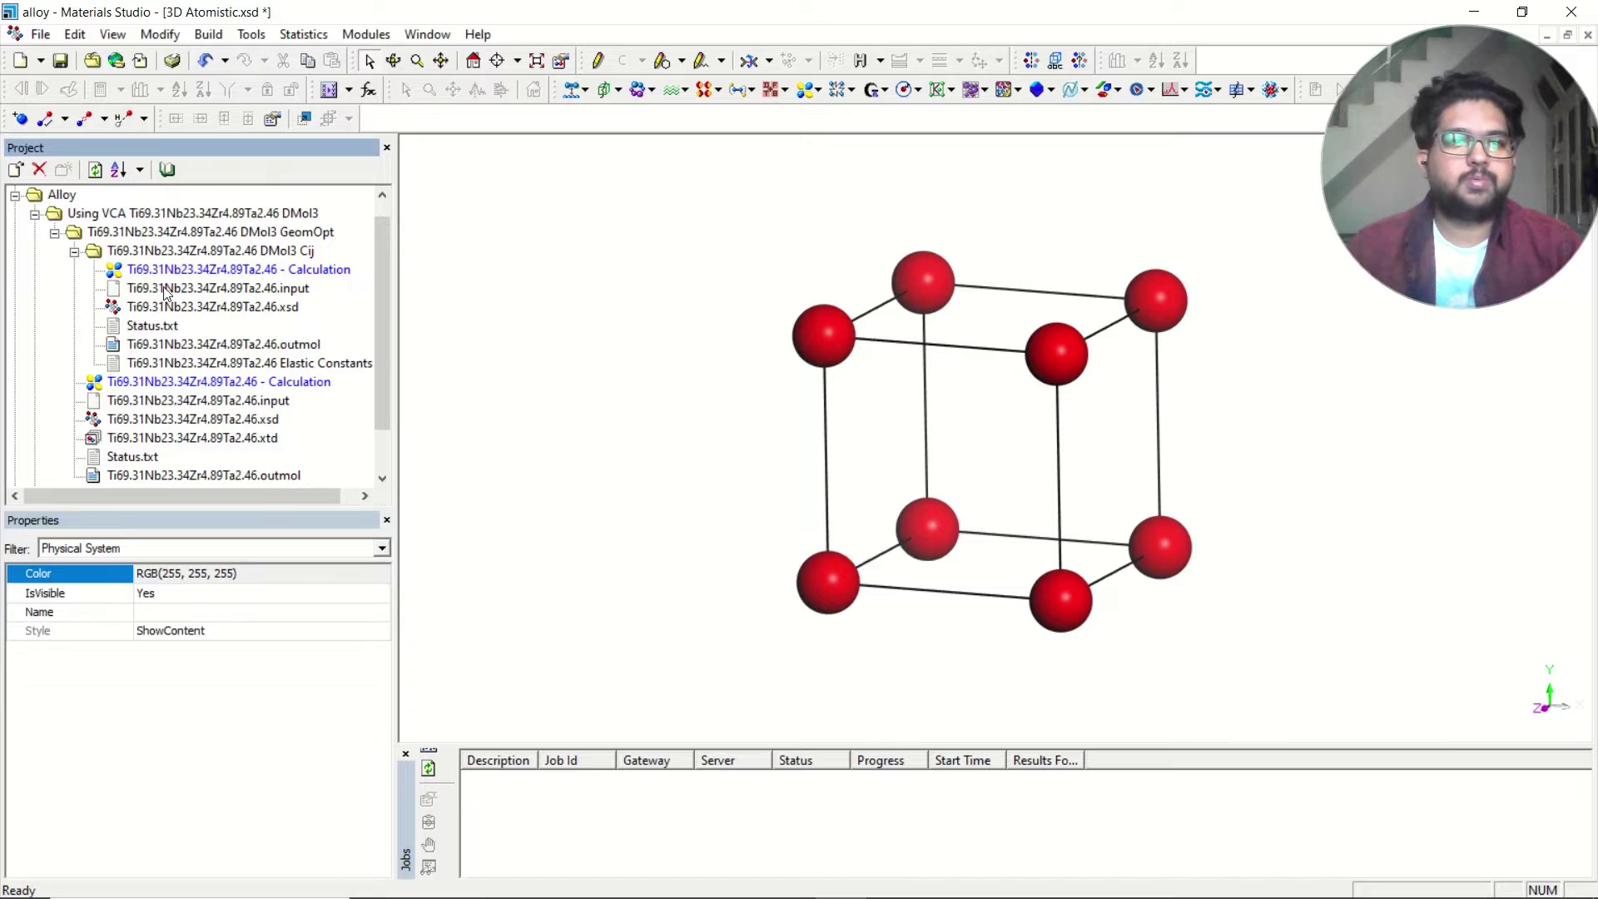
left_click(74, 251)
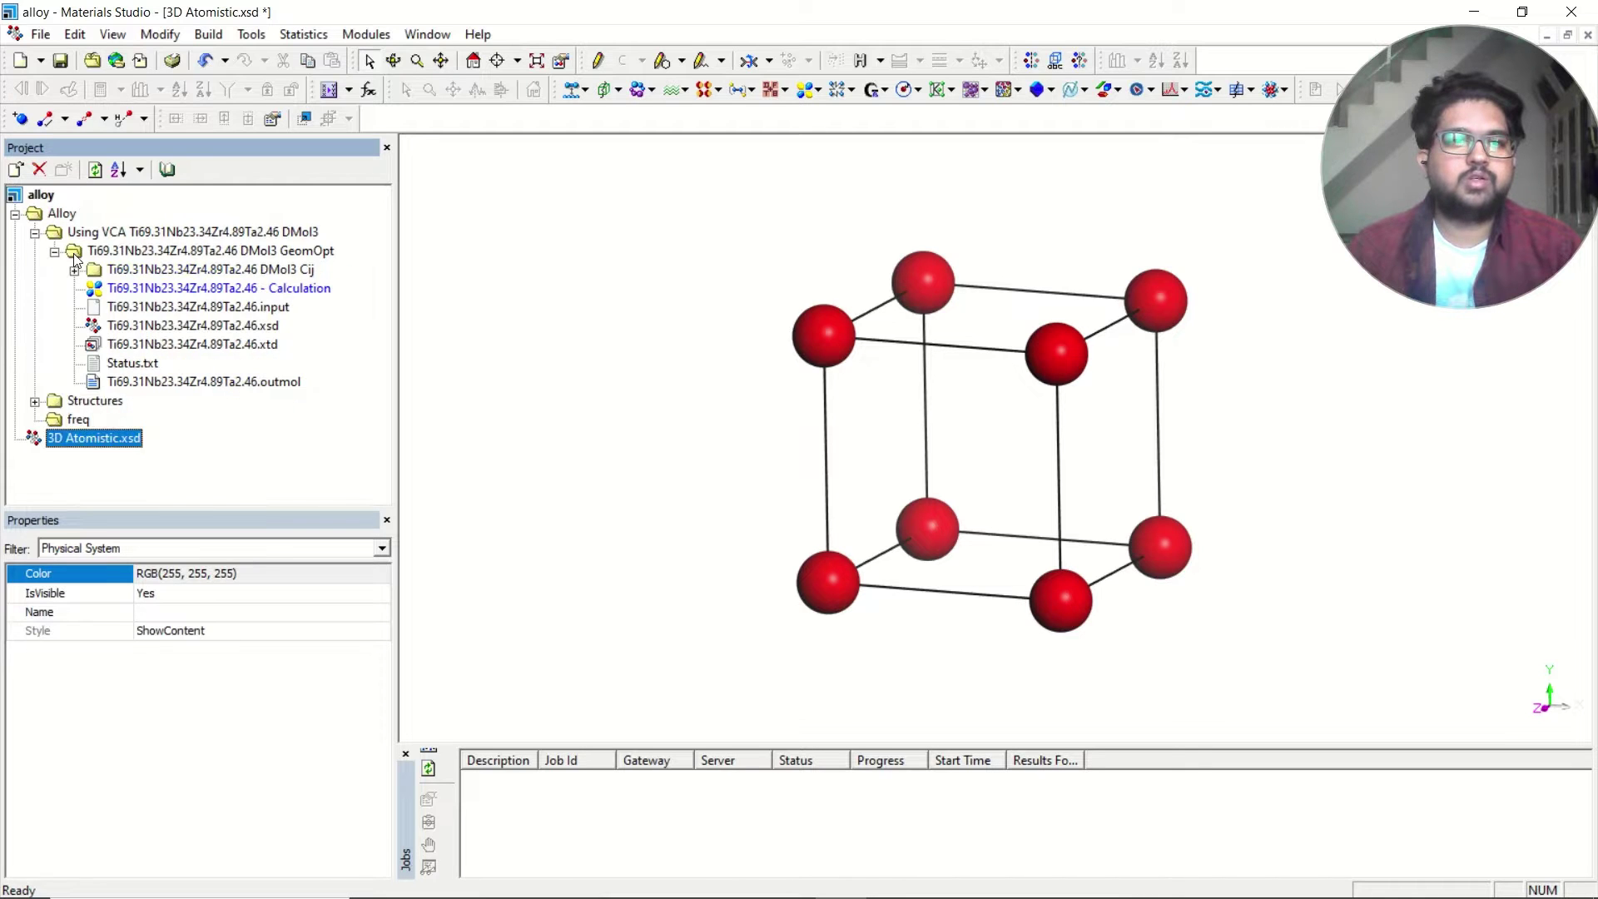
double_click(158, 329)
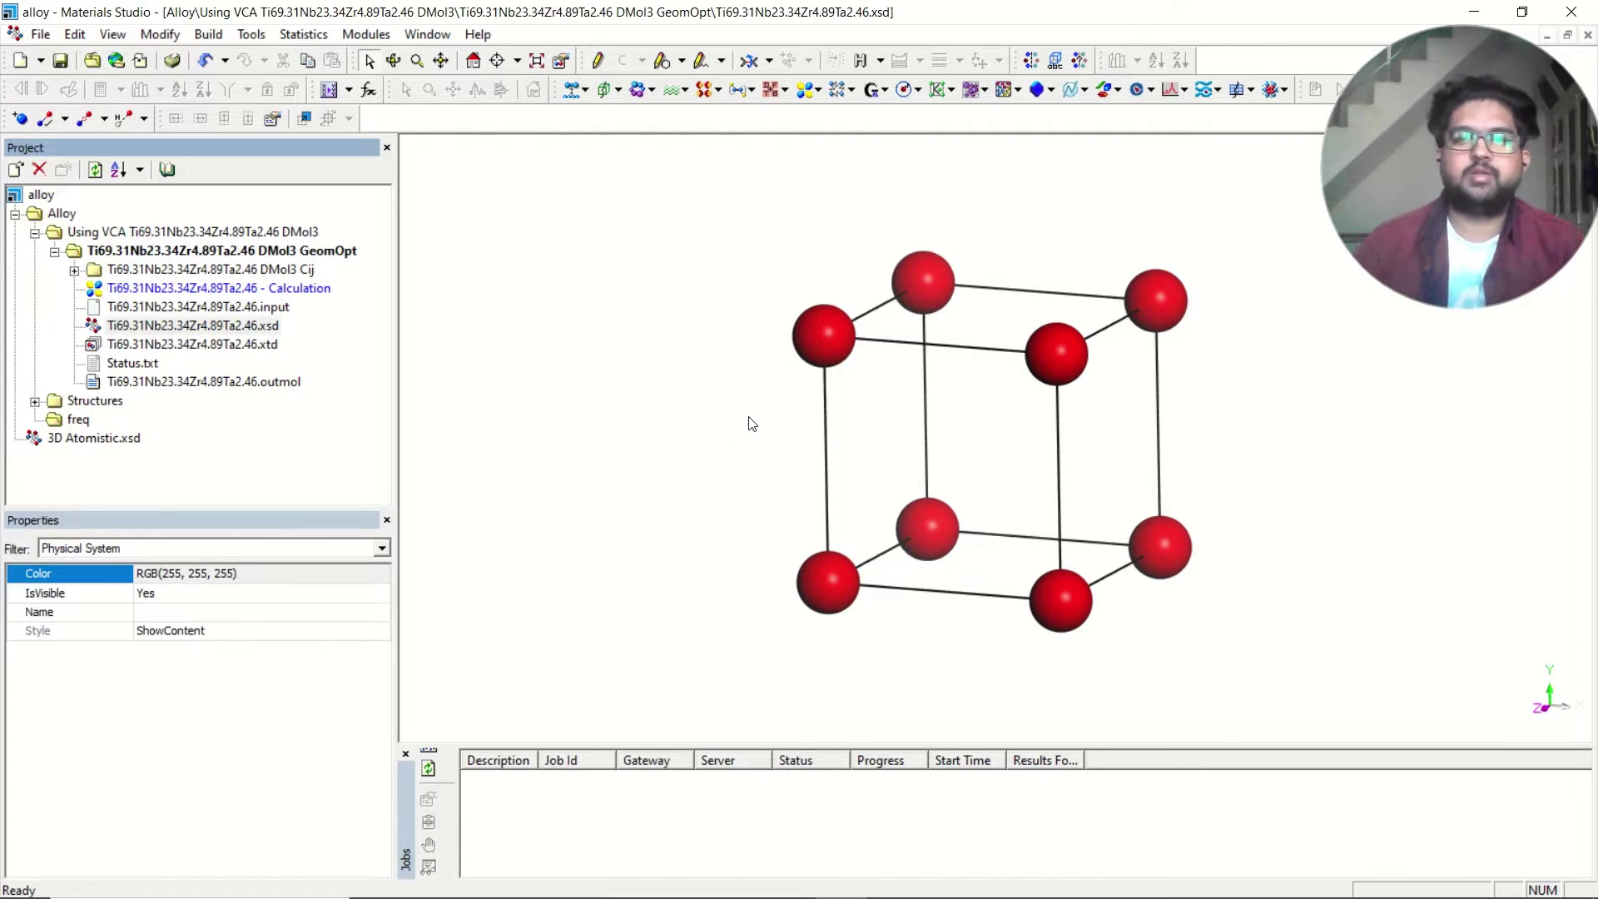
left_click_drag(1030, 288, 946, 324)
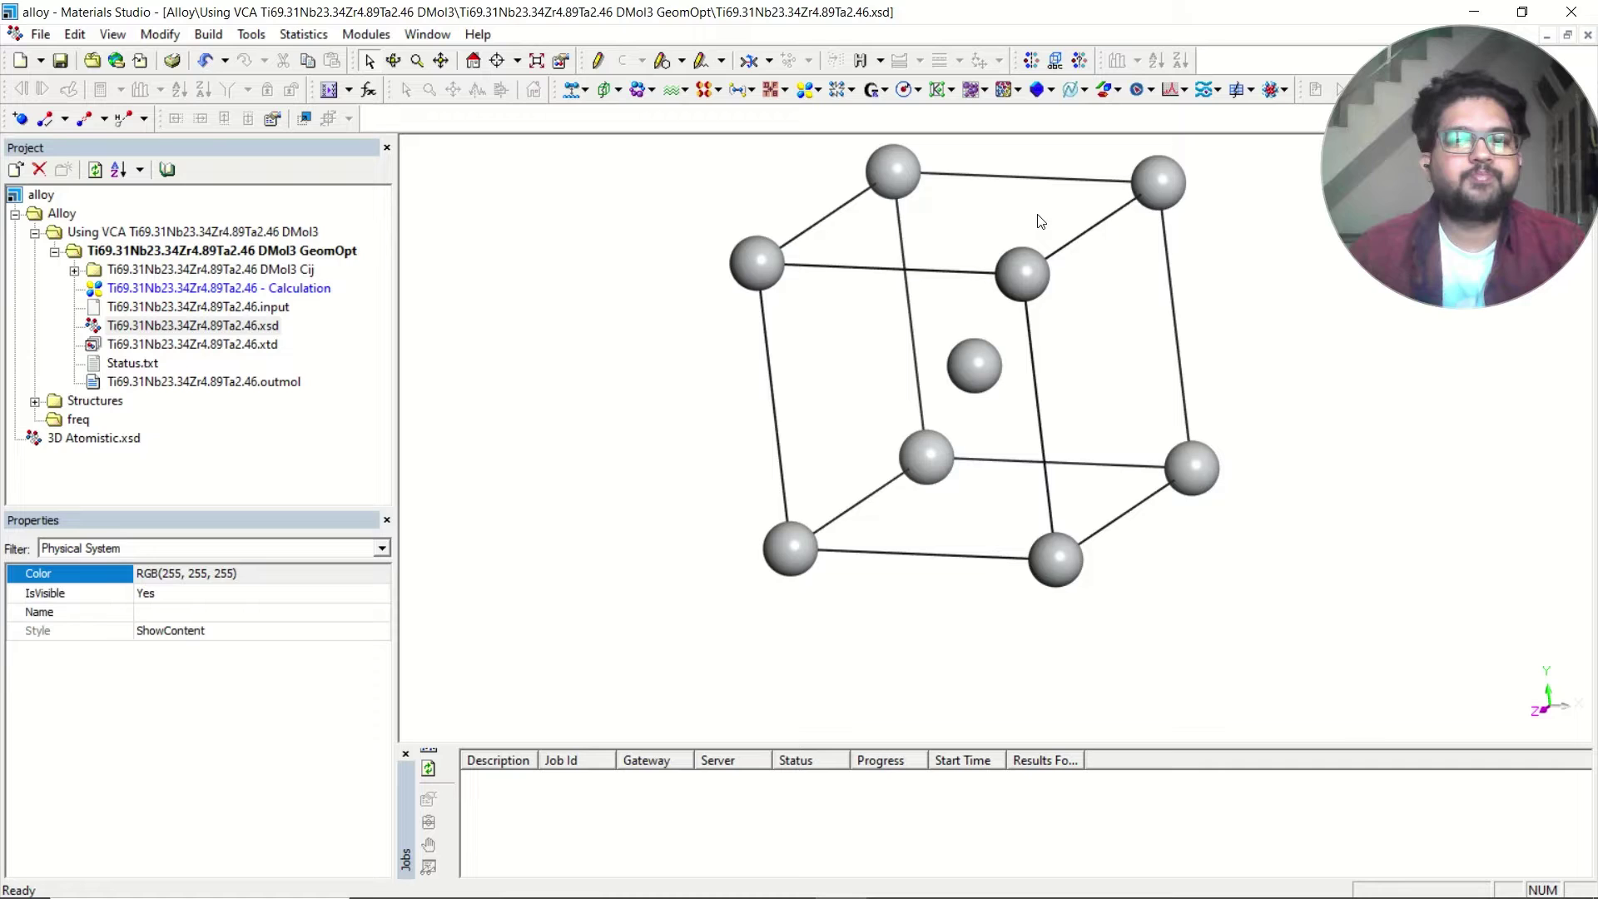
double_click(323, 288)
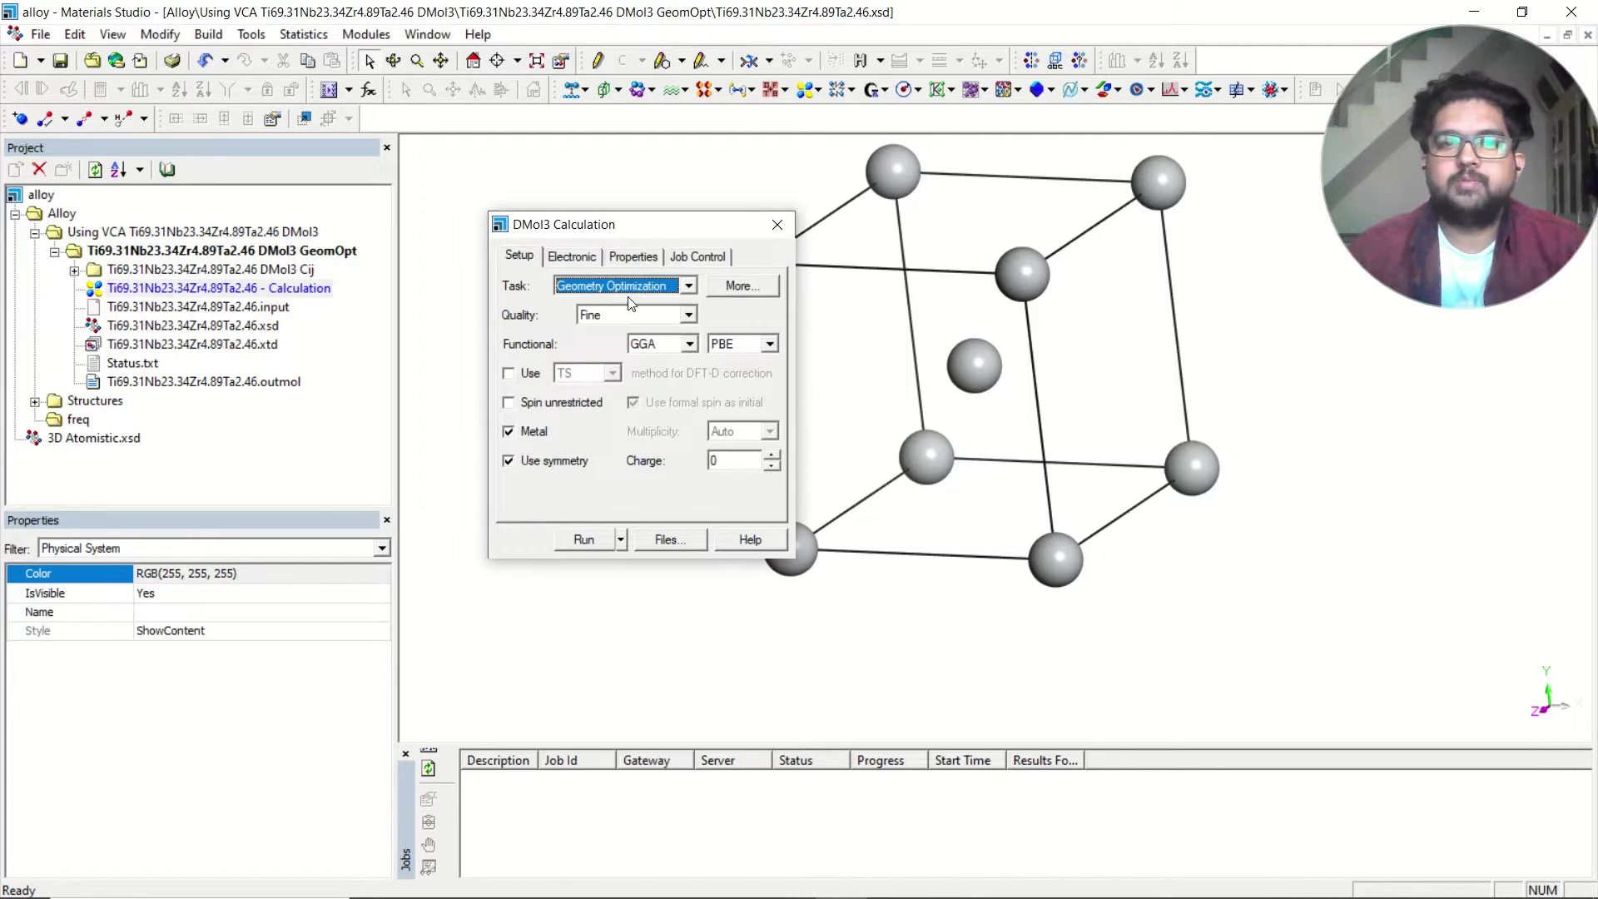
Review the optimization run's requested properties, then close the DMol3 Calculation dialog.
left_click(635, 260)
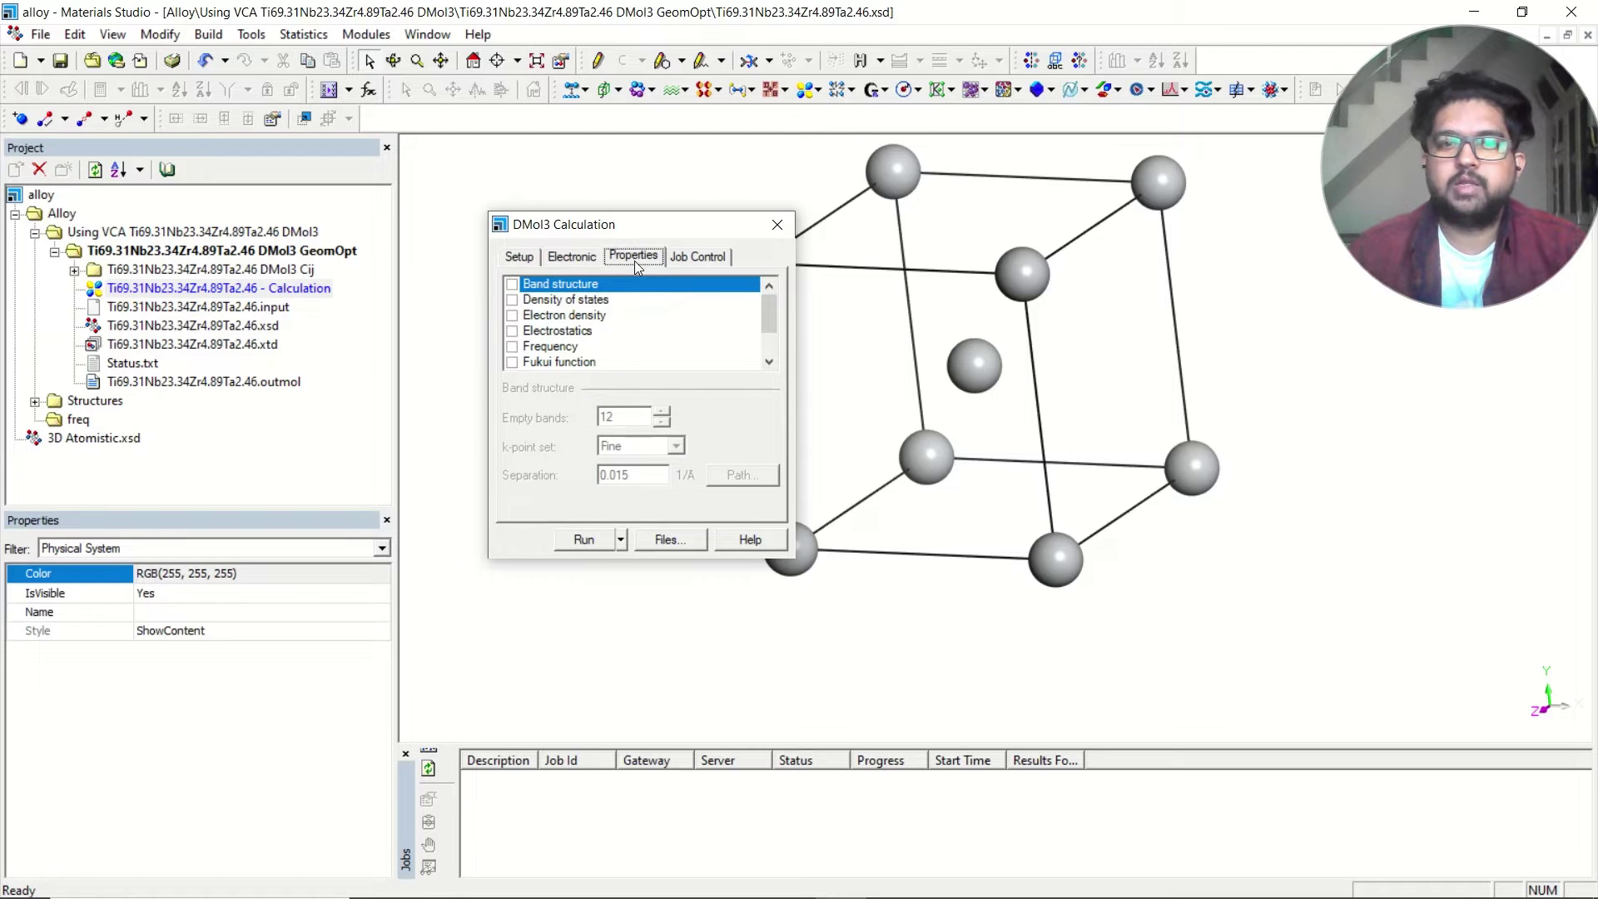
mouse_move(773, 302)
left_mouse_down()
mouse_move(768, 330)
mouse_move(768, 315)
left_mouse_up()
left_click(550, 285)
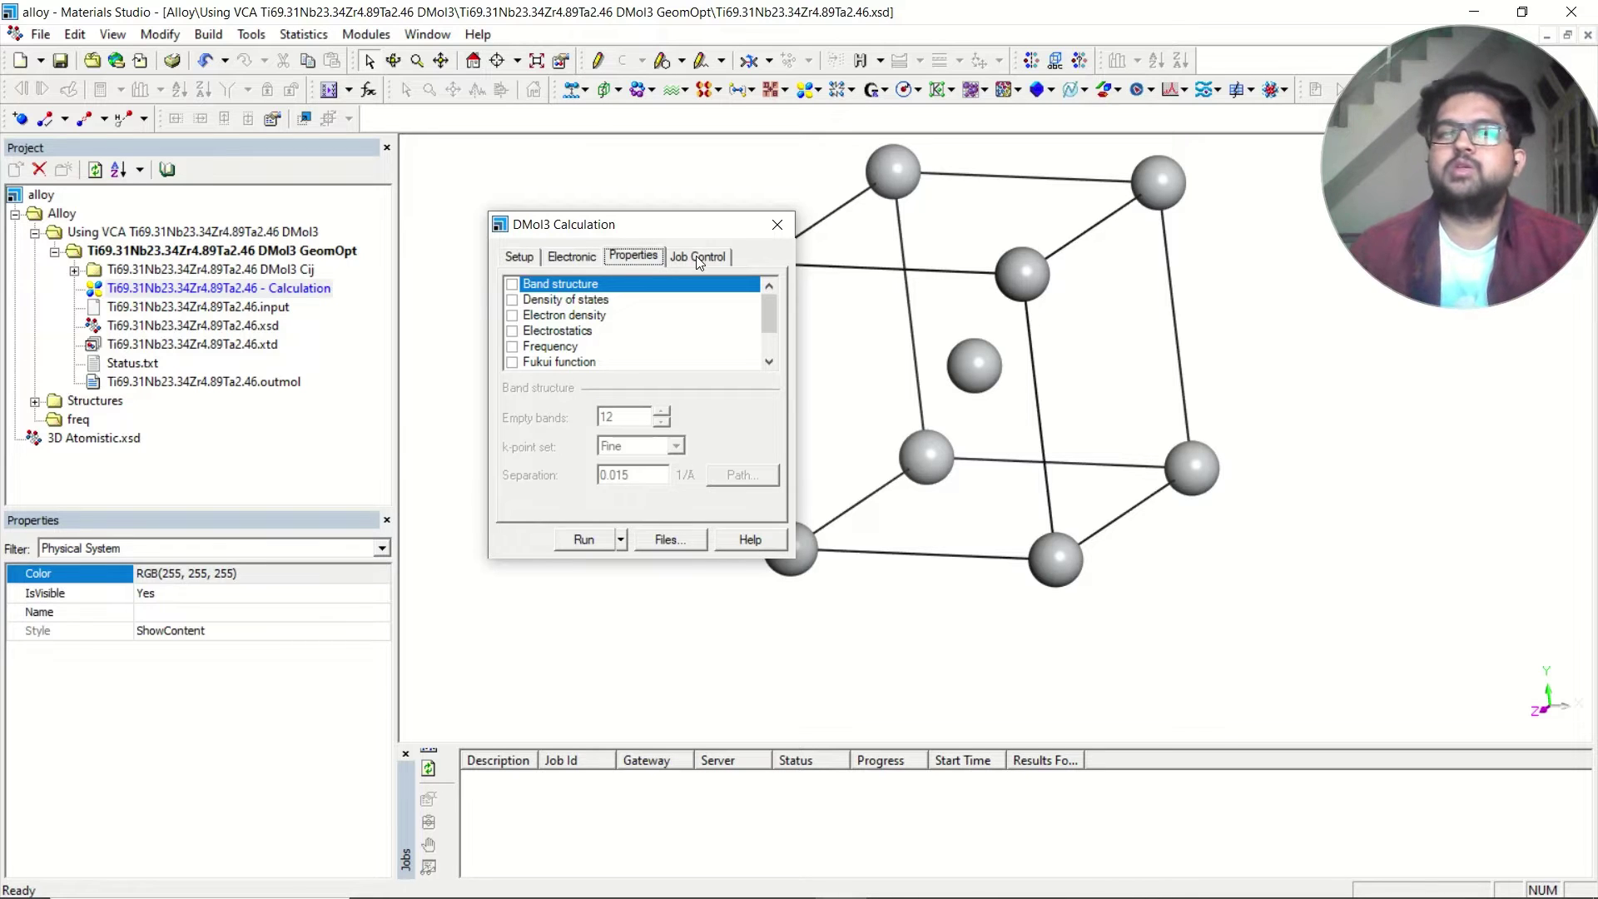
left_click(778, 226)
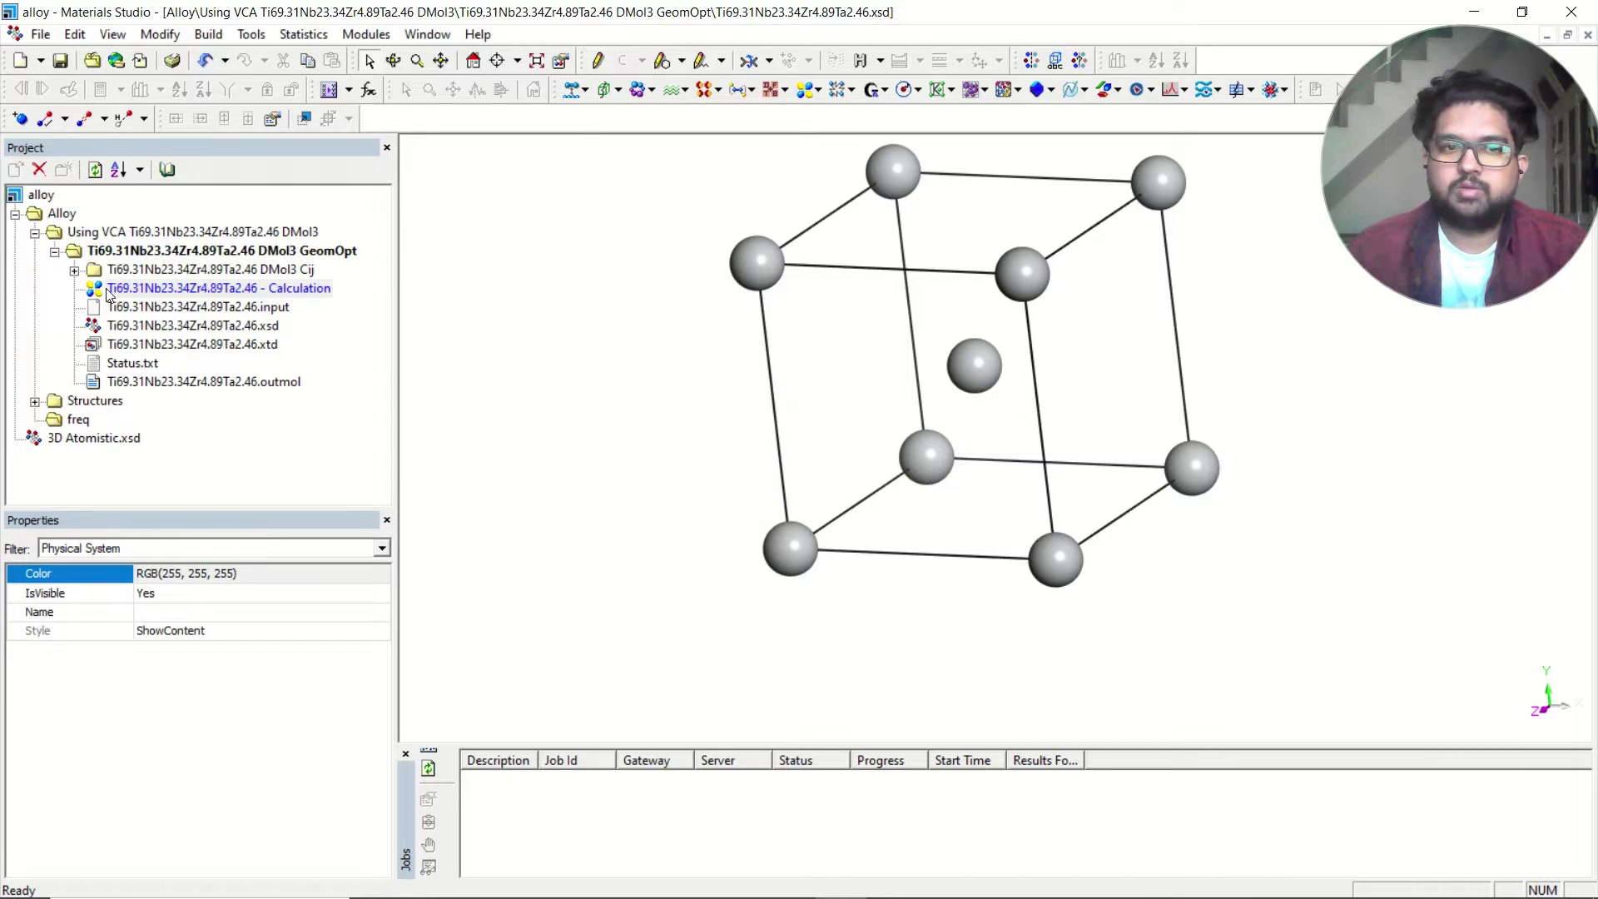
Expand the DMol3 Cij folder and open its elastic constants calculation settings.
left_click(173, 326)
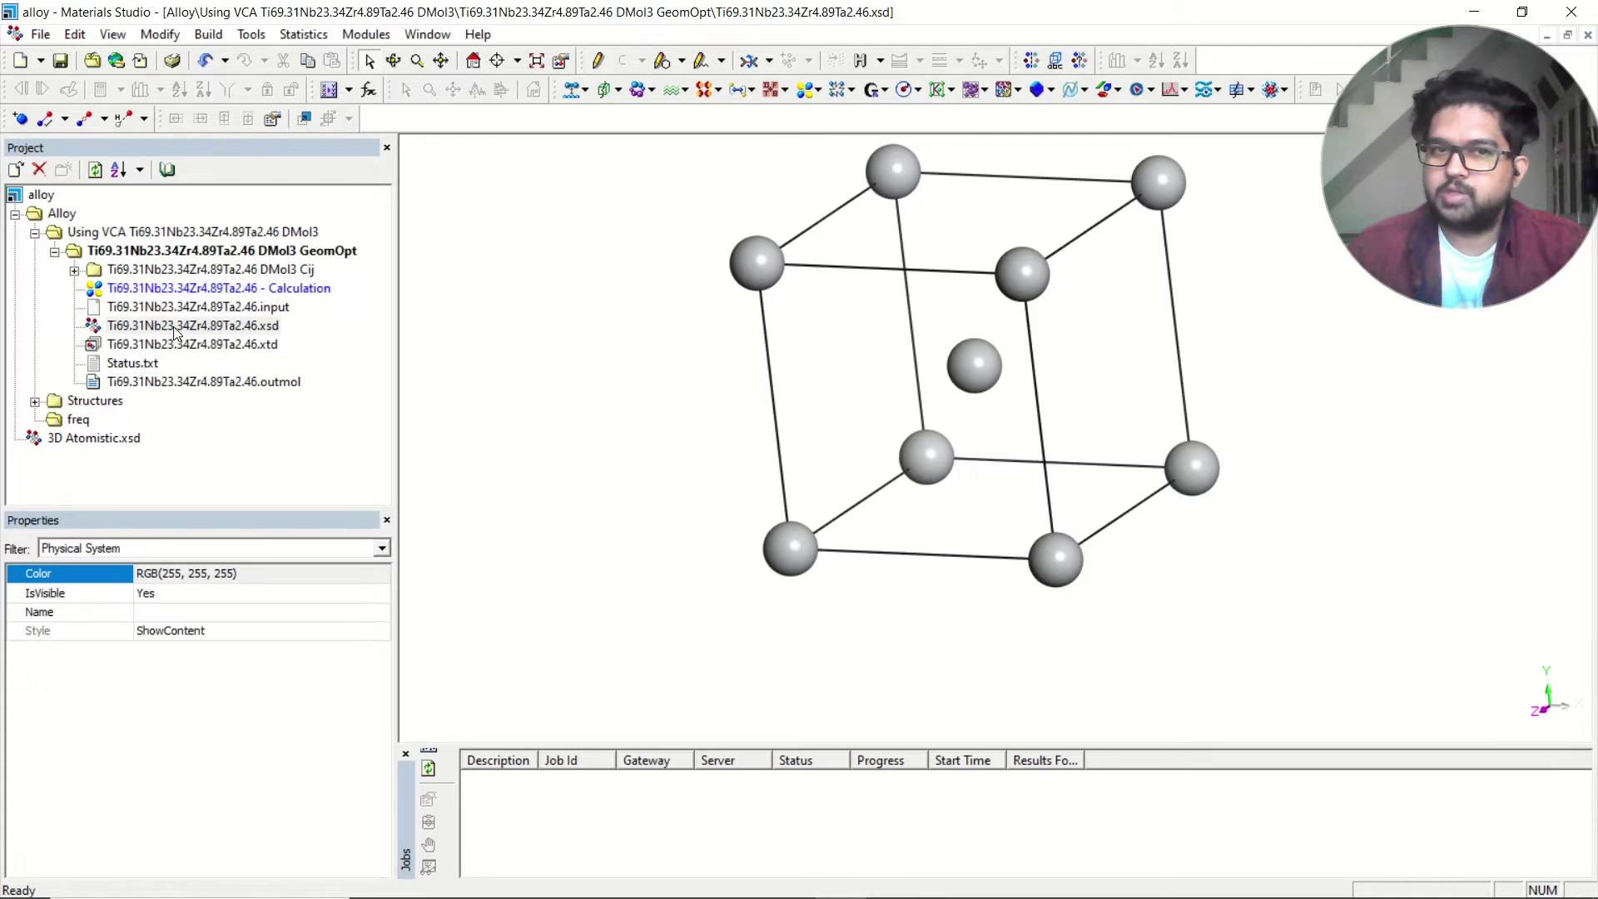
left_click(75, 271)
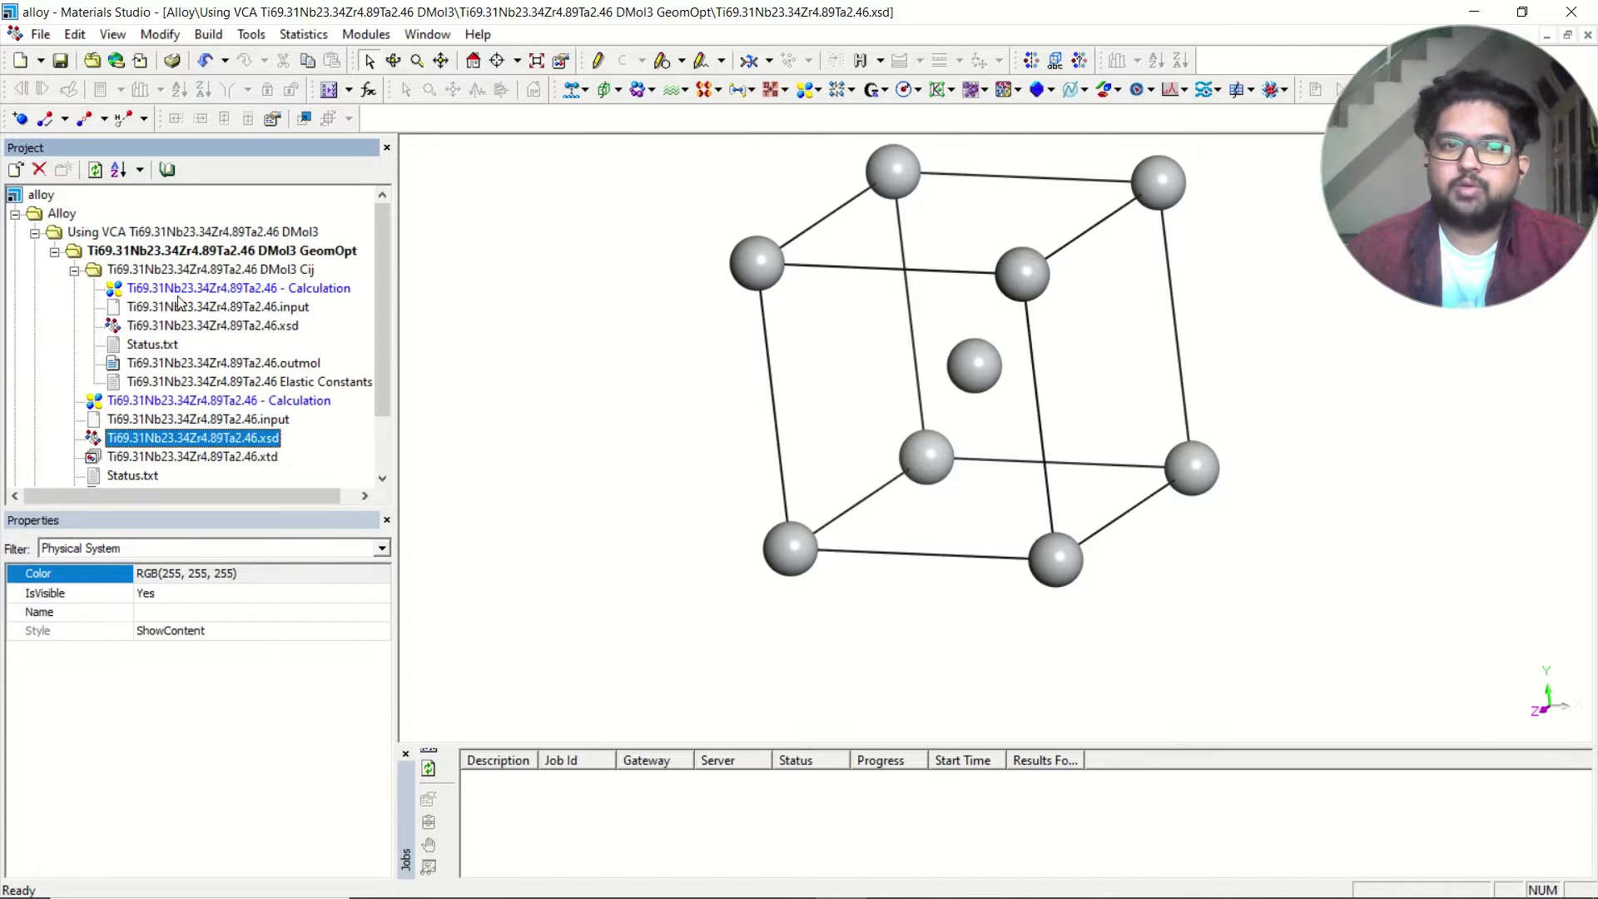
double_click(220, 291)
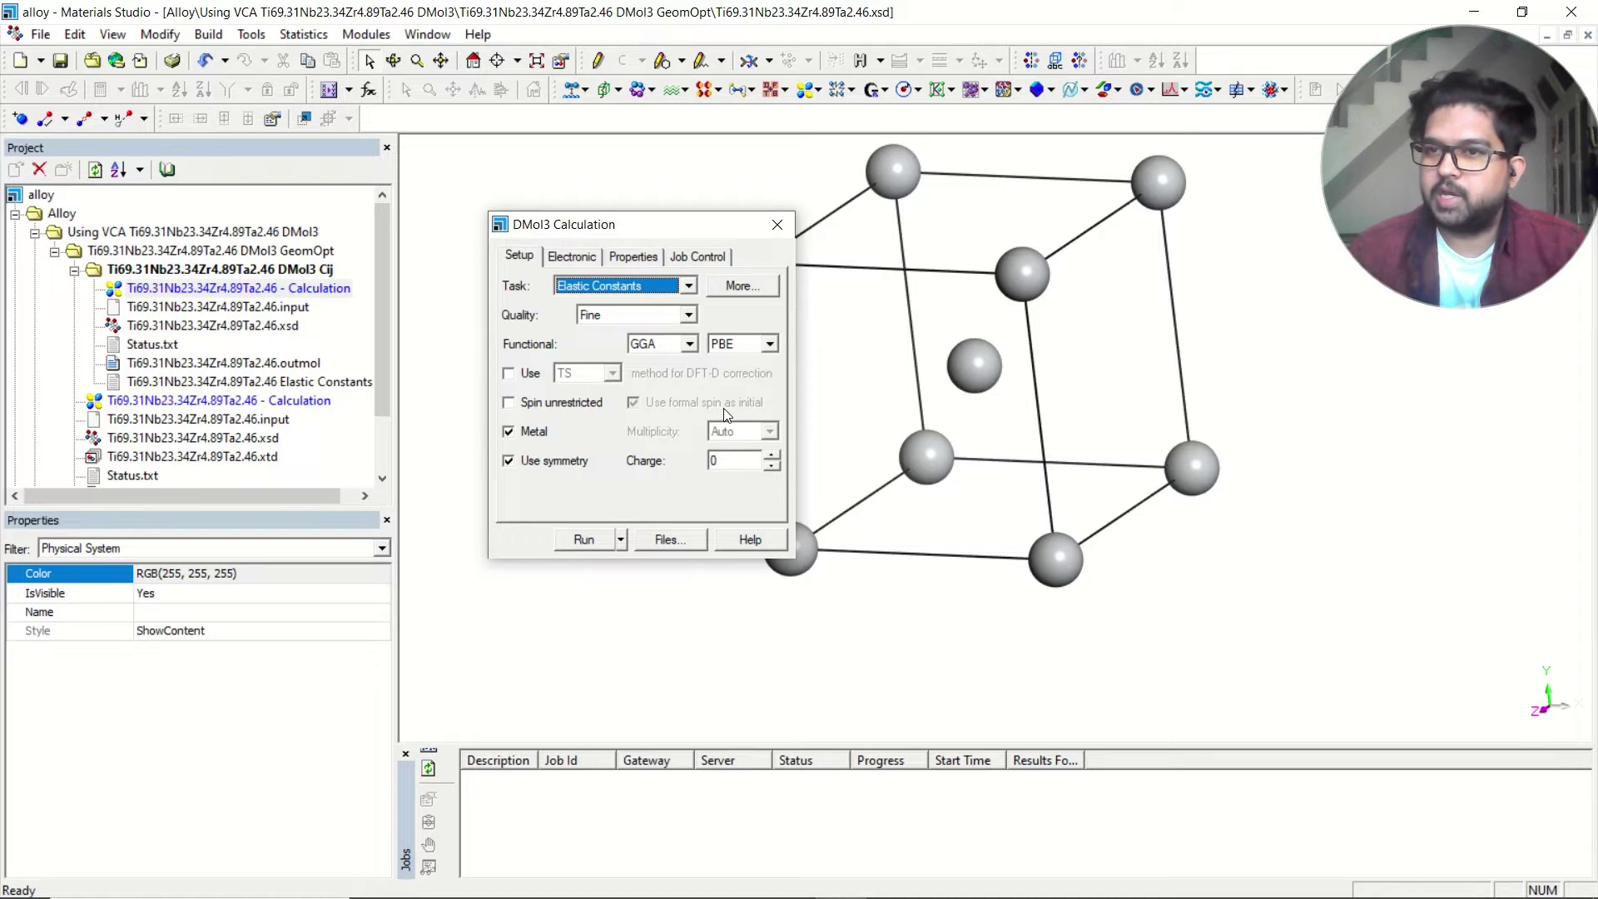
Review the electronic, properties, setup and job control settings, then close the dialog.
left_click(568, 255)
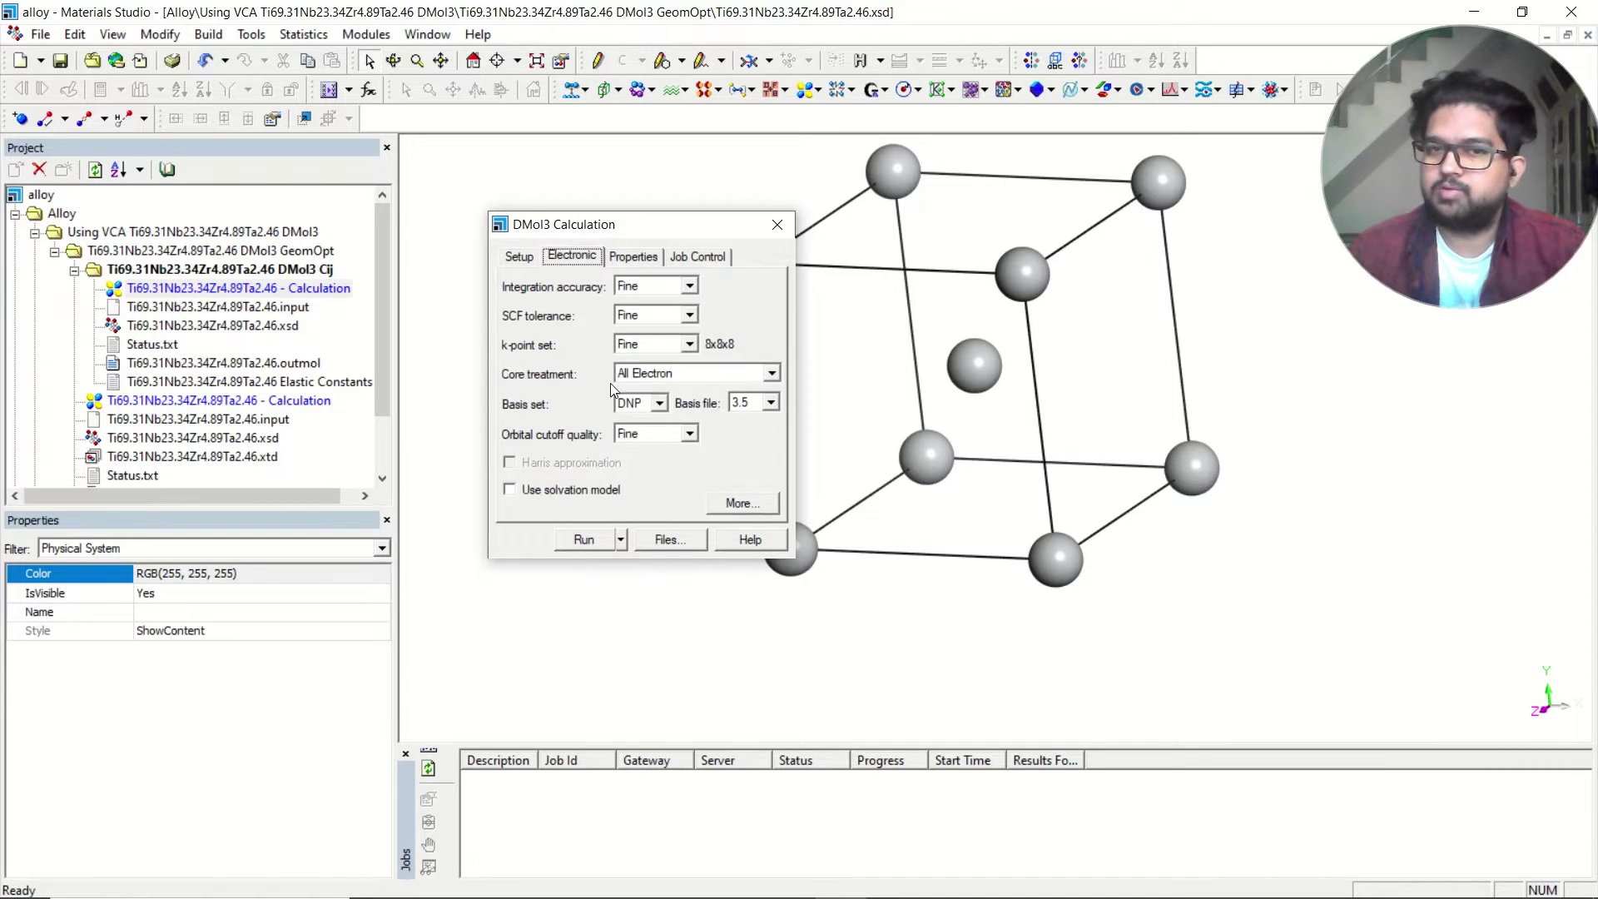
left_click(627, 258)
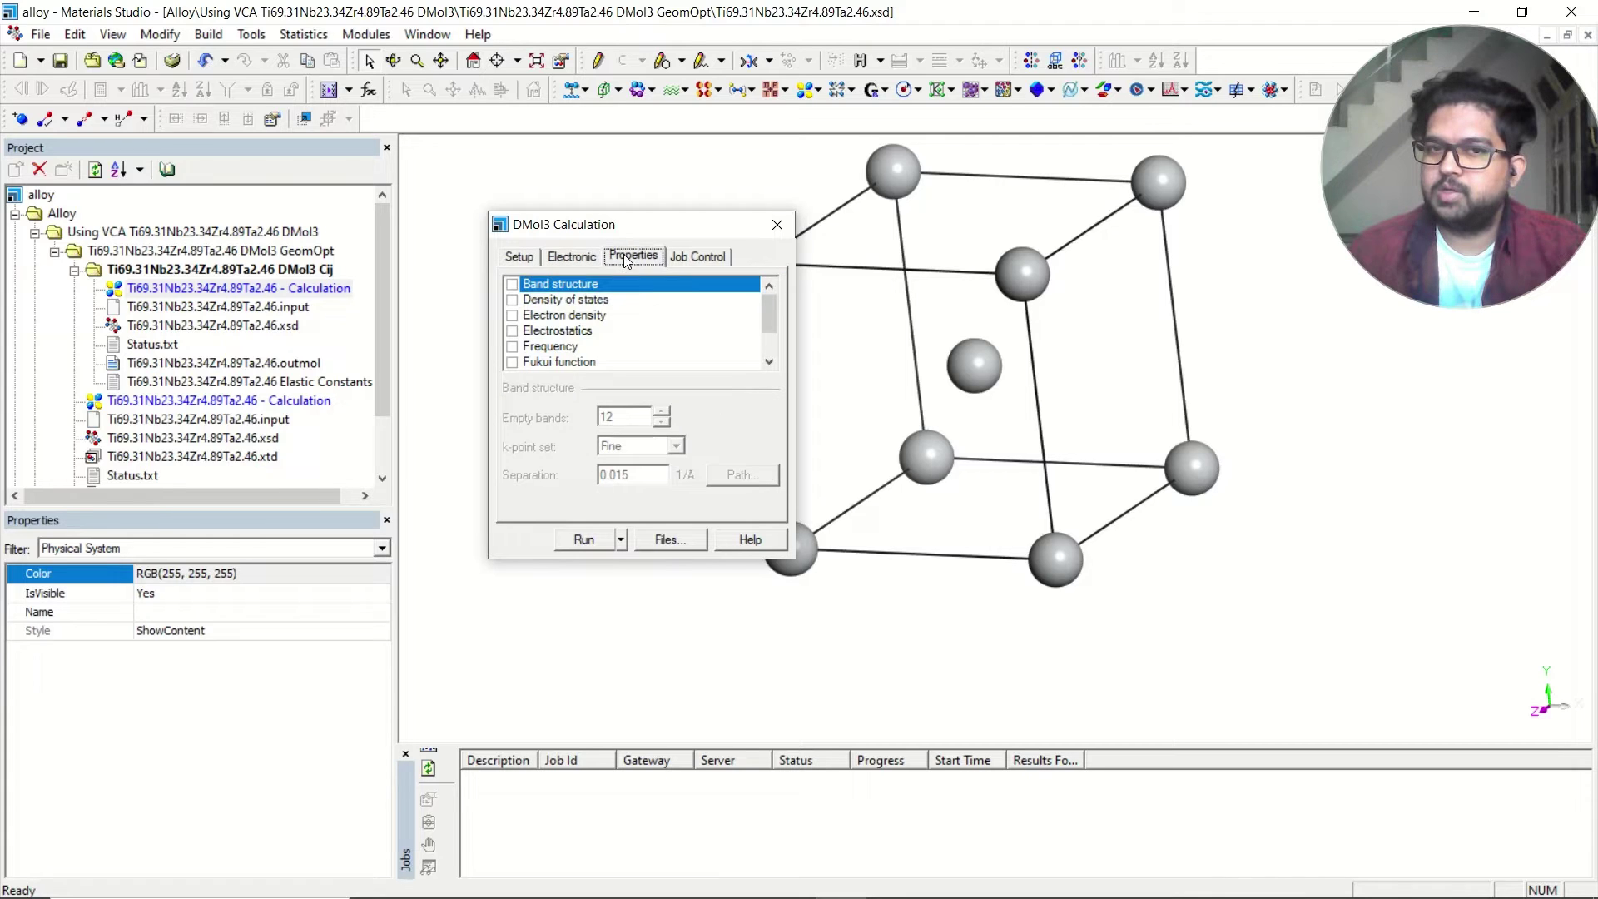
scroll(574, 349, "down", 1)
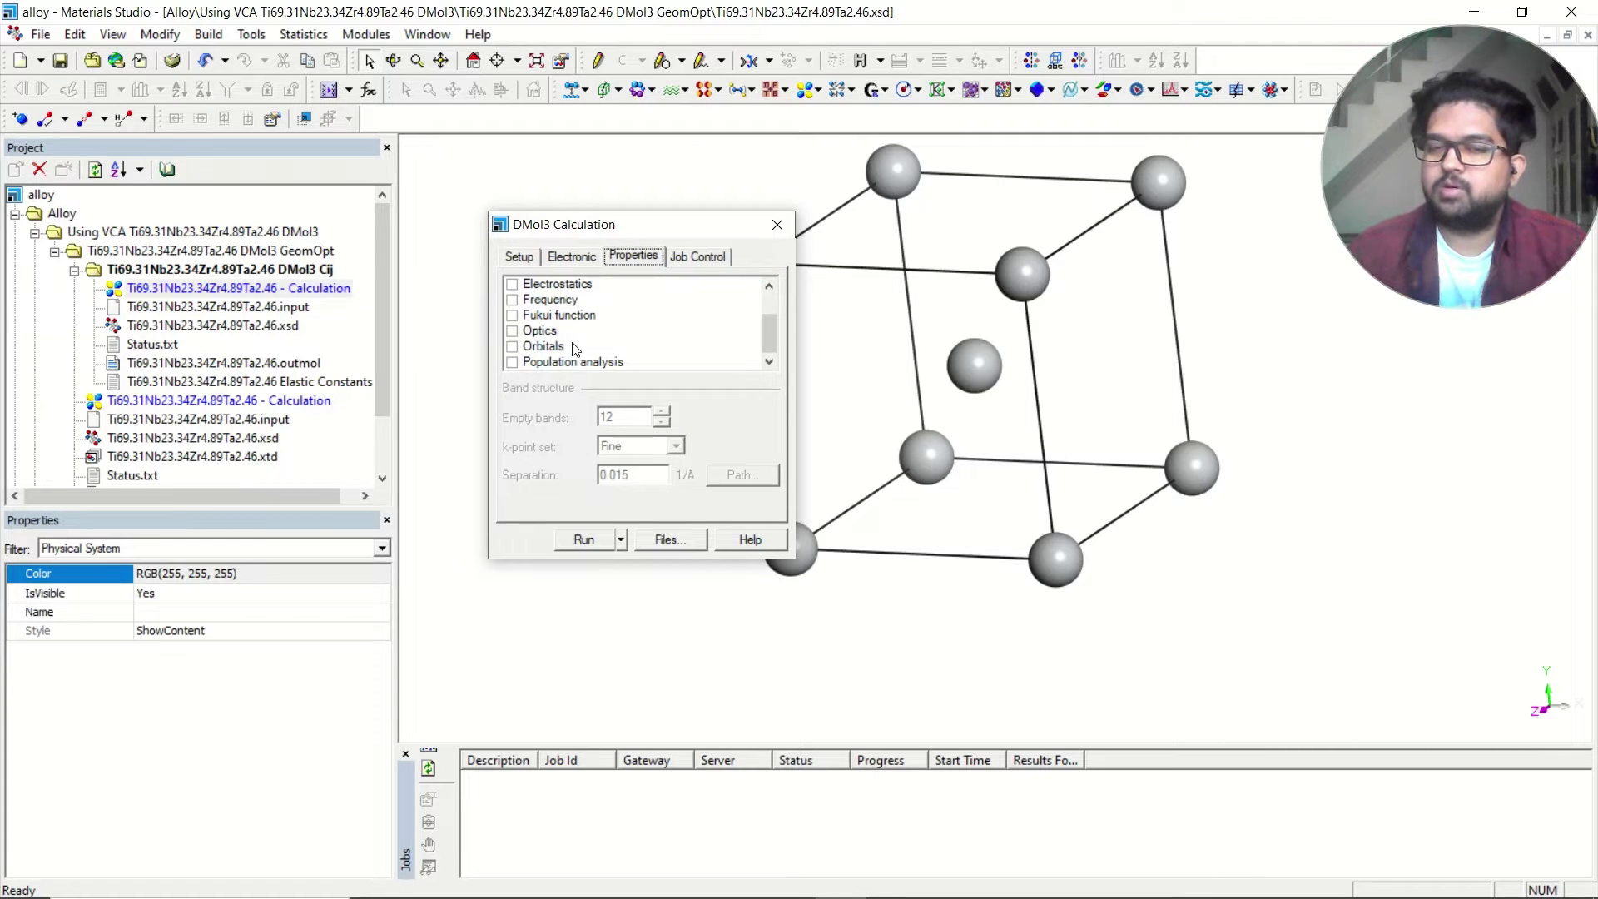
left_click(513, 258)
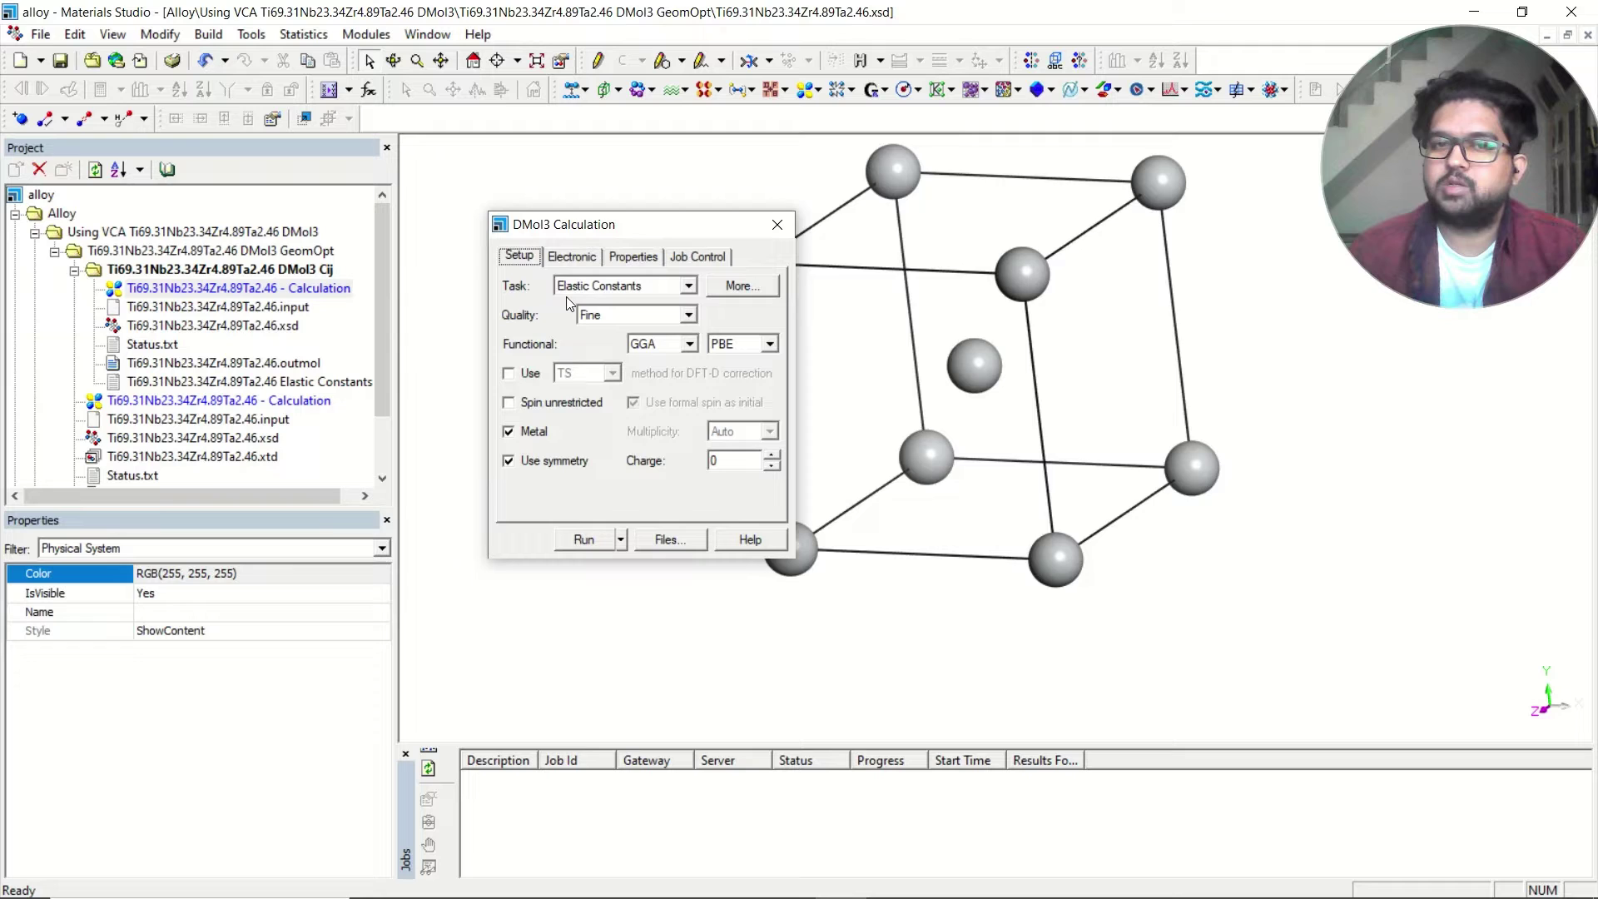
left_click(691, 257)
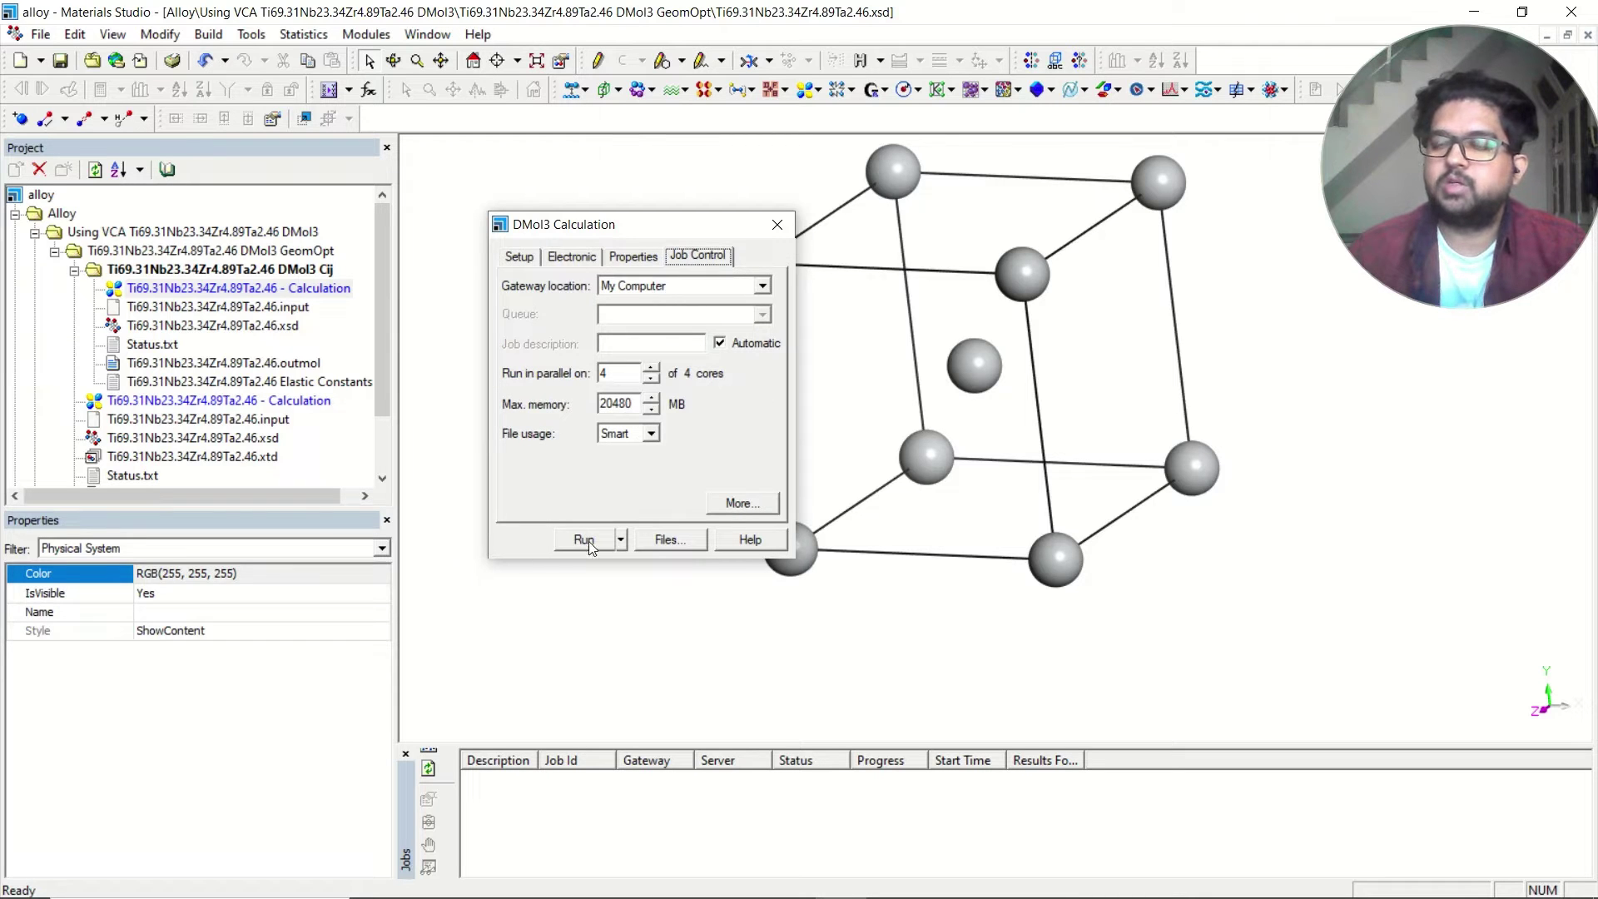
left_click(778, 225)
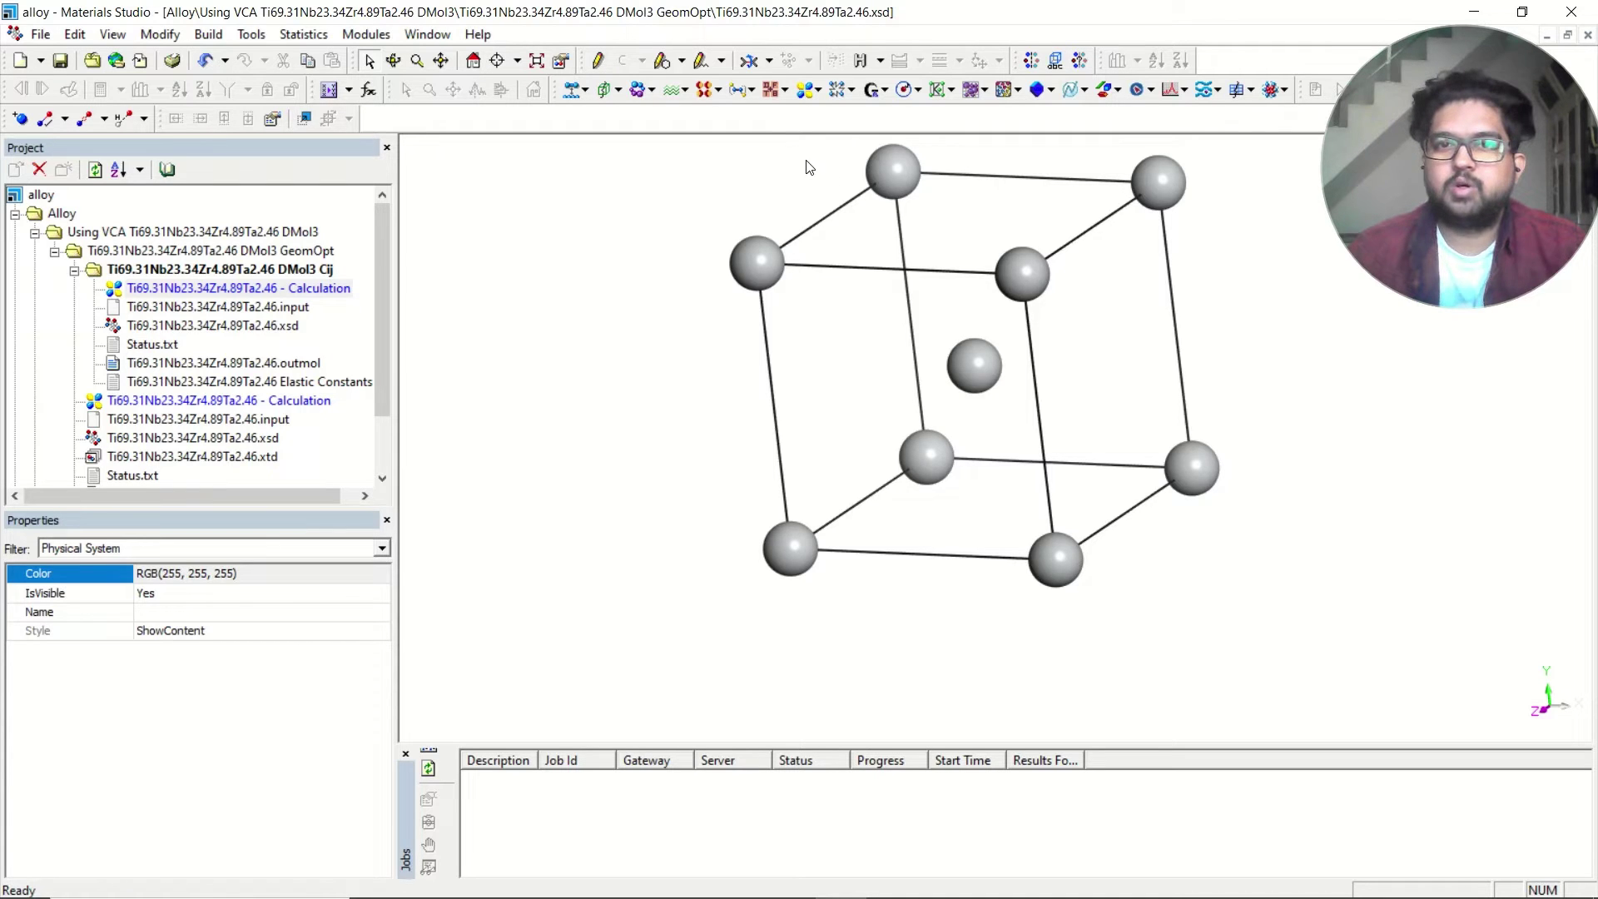
Select Elastic constants in DMol3 Analysis, then dismiss the window.
left_click(819, 90)
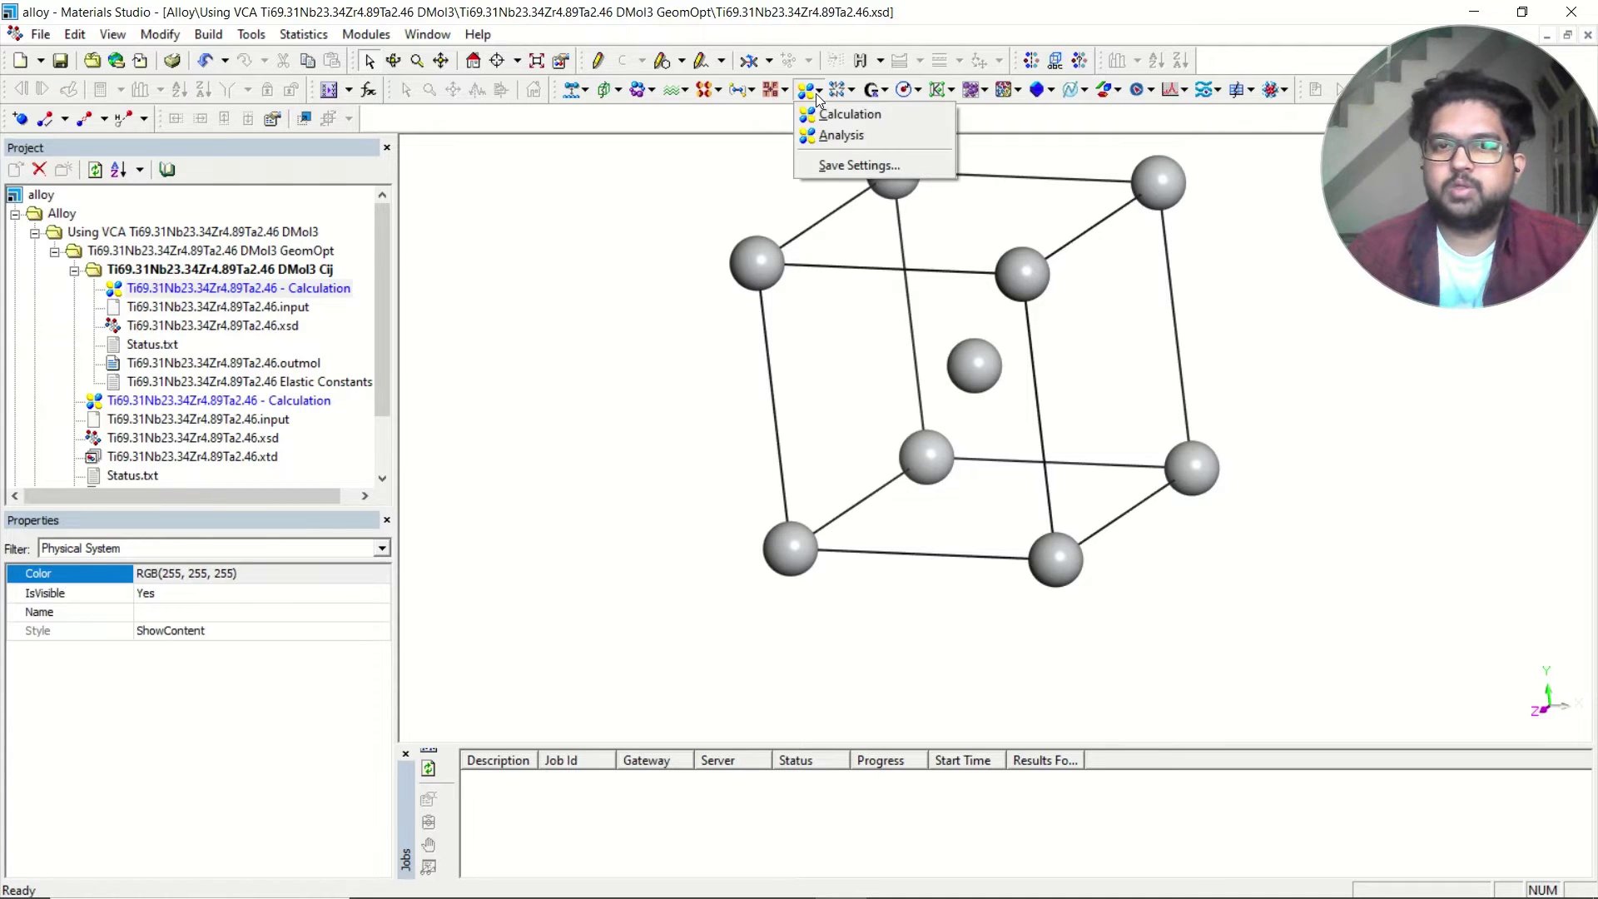
left_click(842, 137)
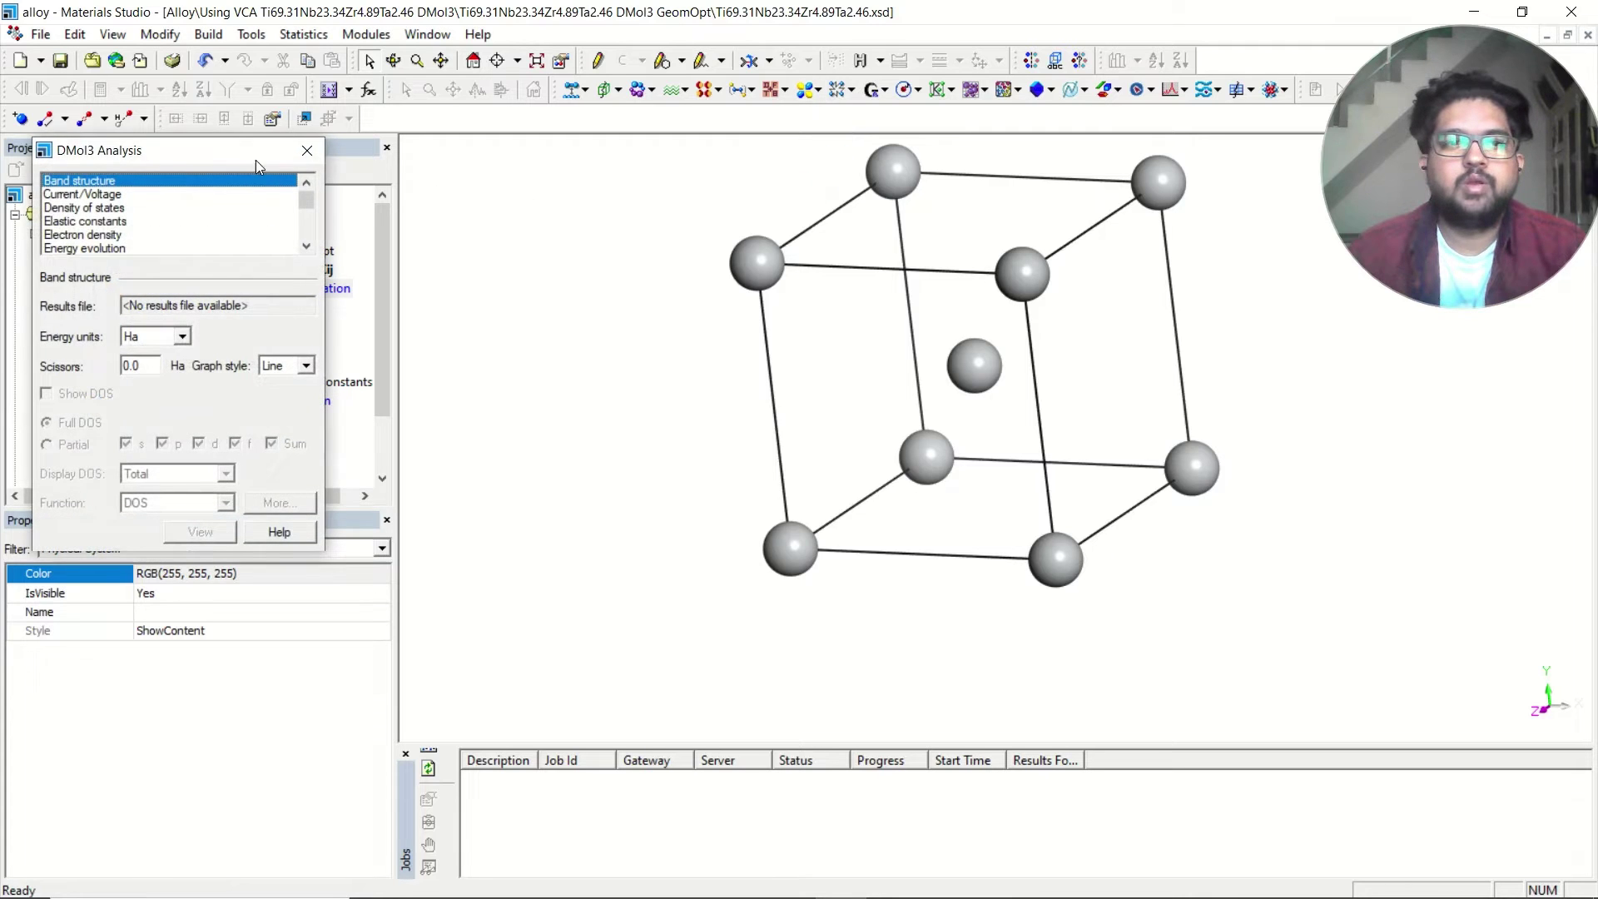
left_click_drag(133, 156, 554, 157)
left_click(521, 222)
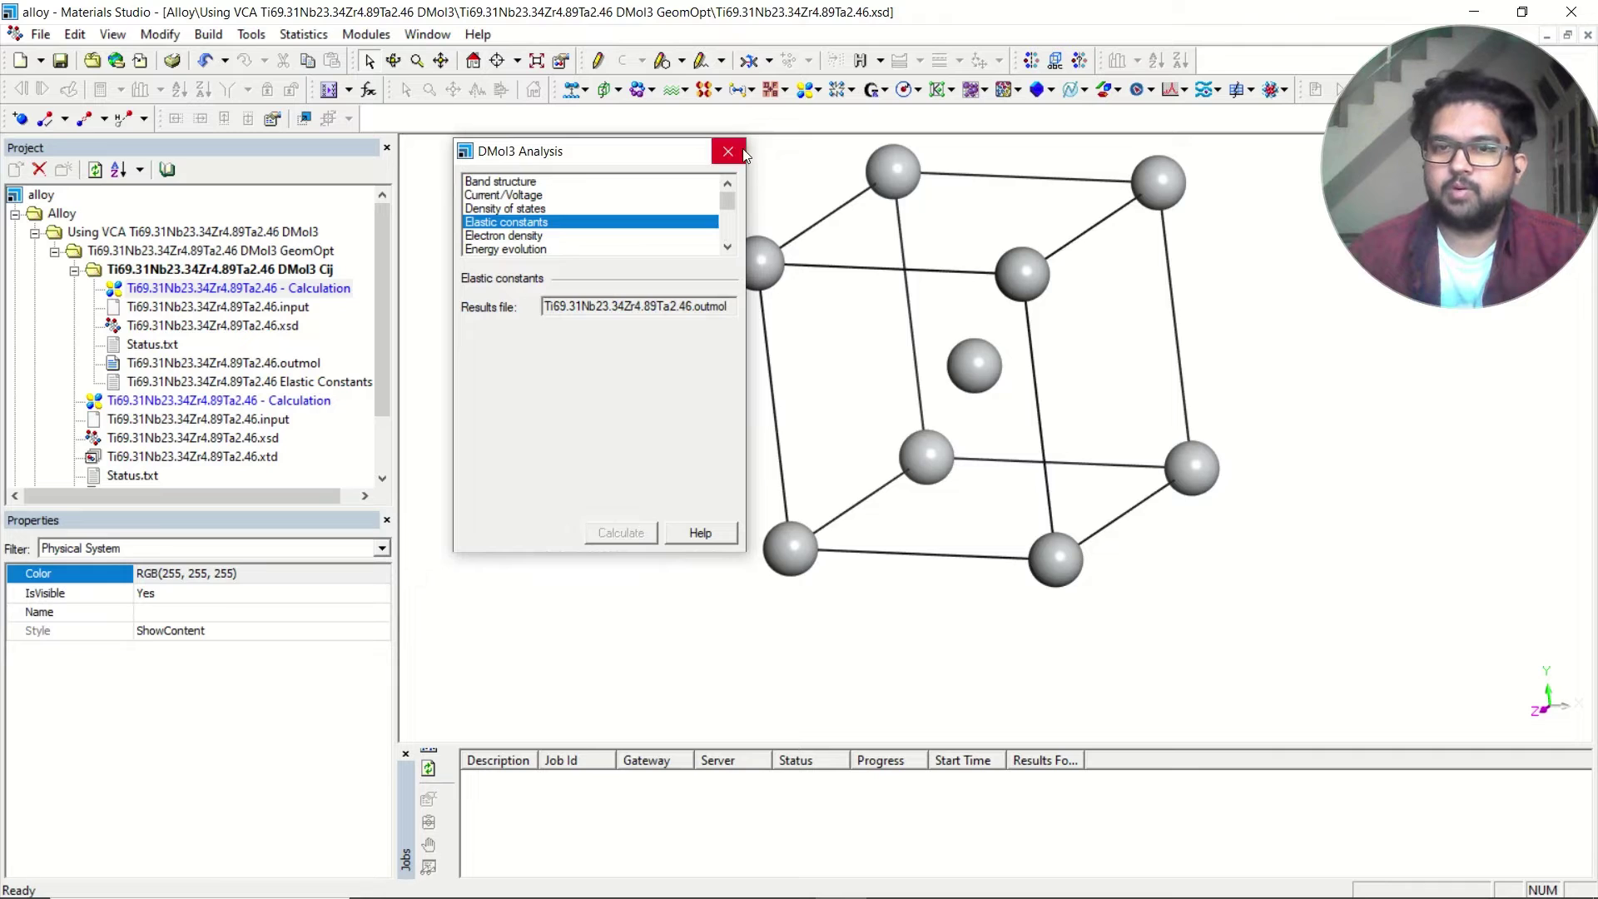
key("Escape")
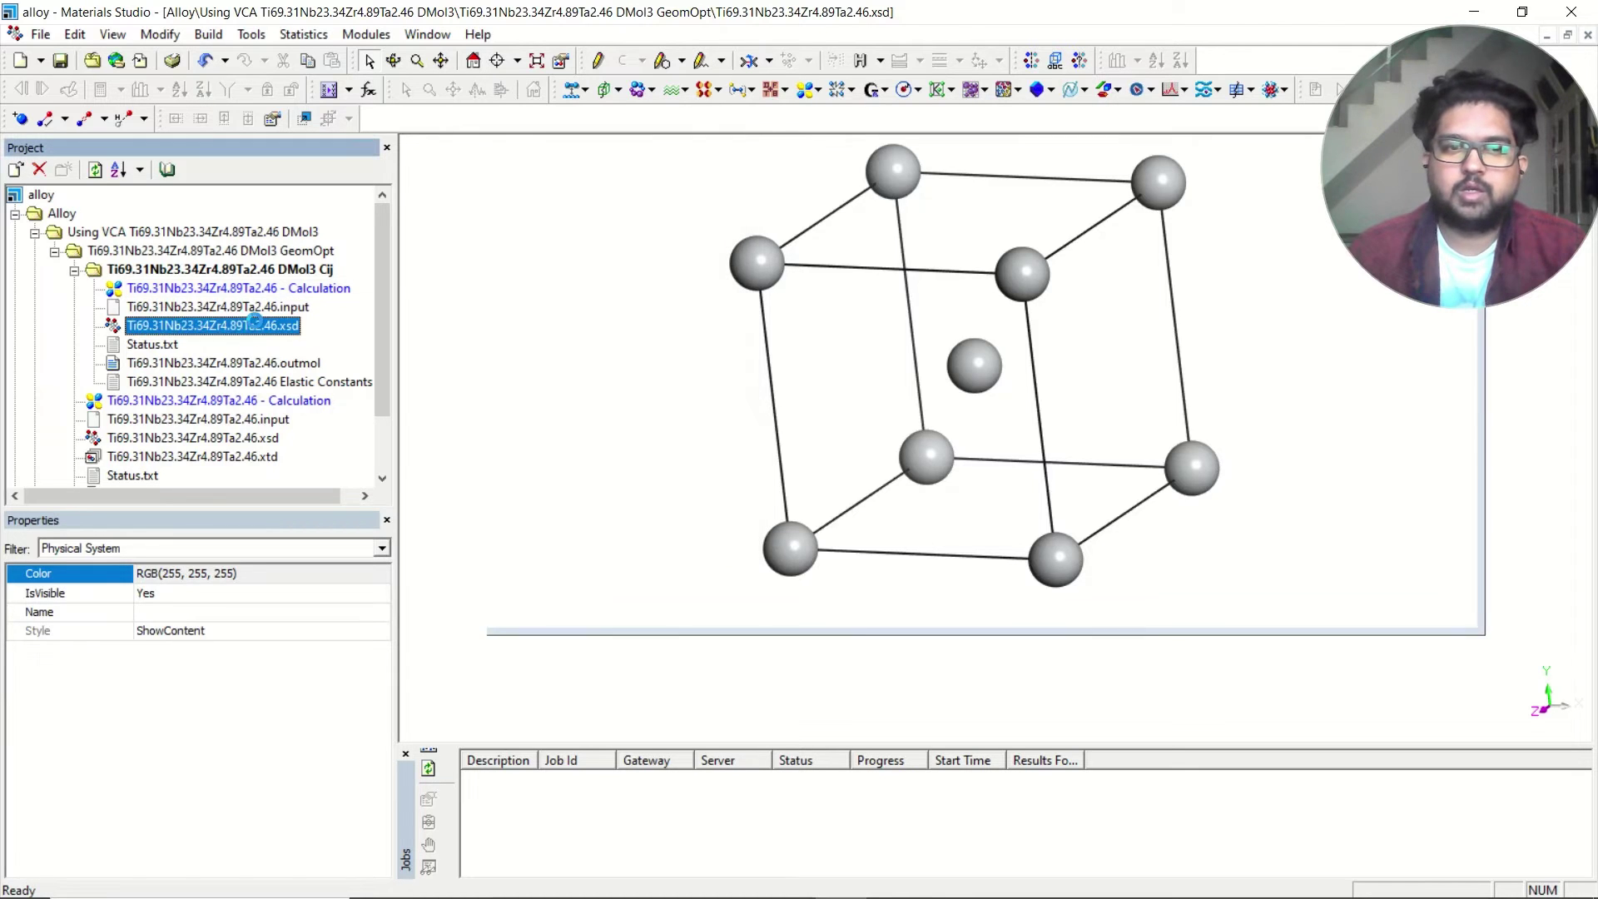
With the Cij structure open, calculate elastic constants in DMol3 Analysis, creating Elastic Constants (2).txt.
double_click(258, 326)
left_click(818, 90)
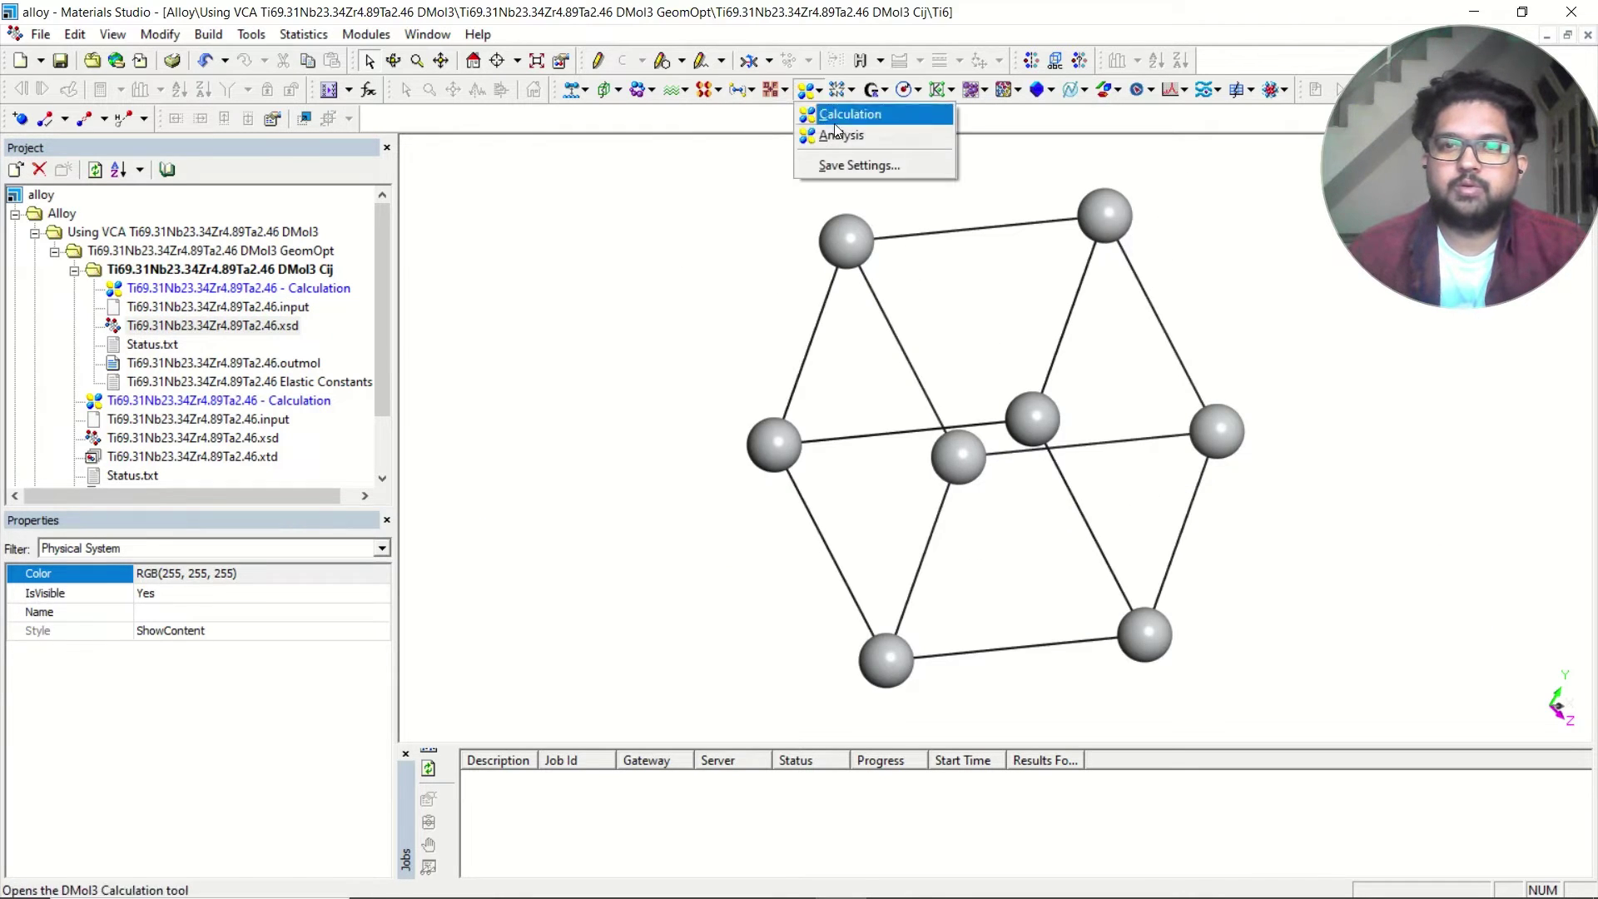
left_click(837, 111)
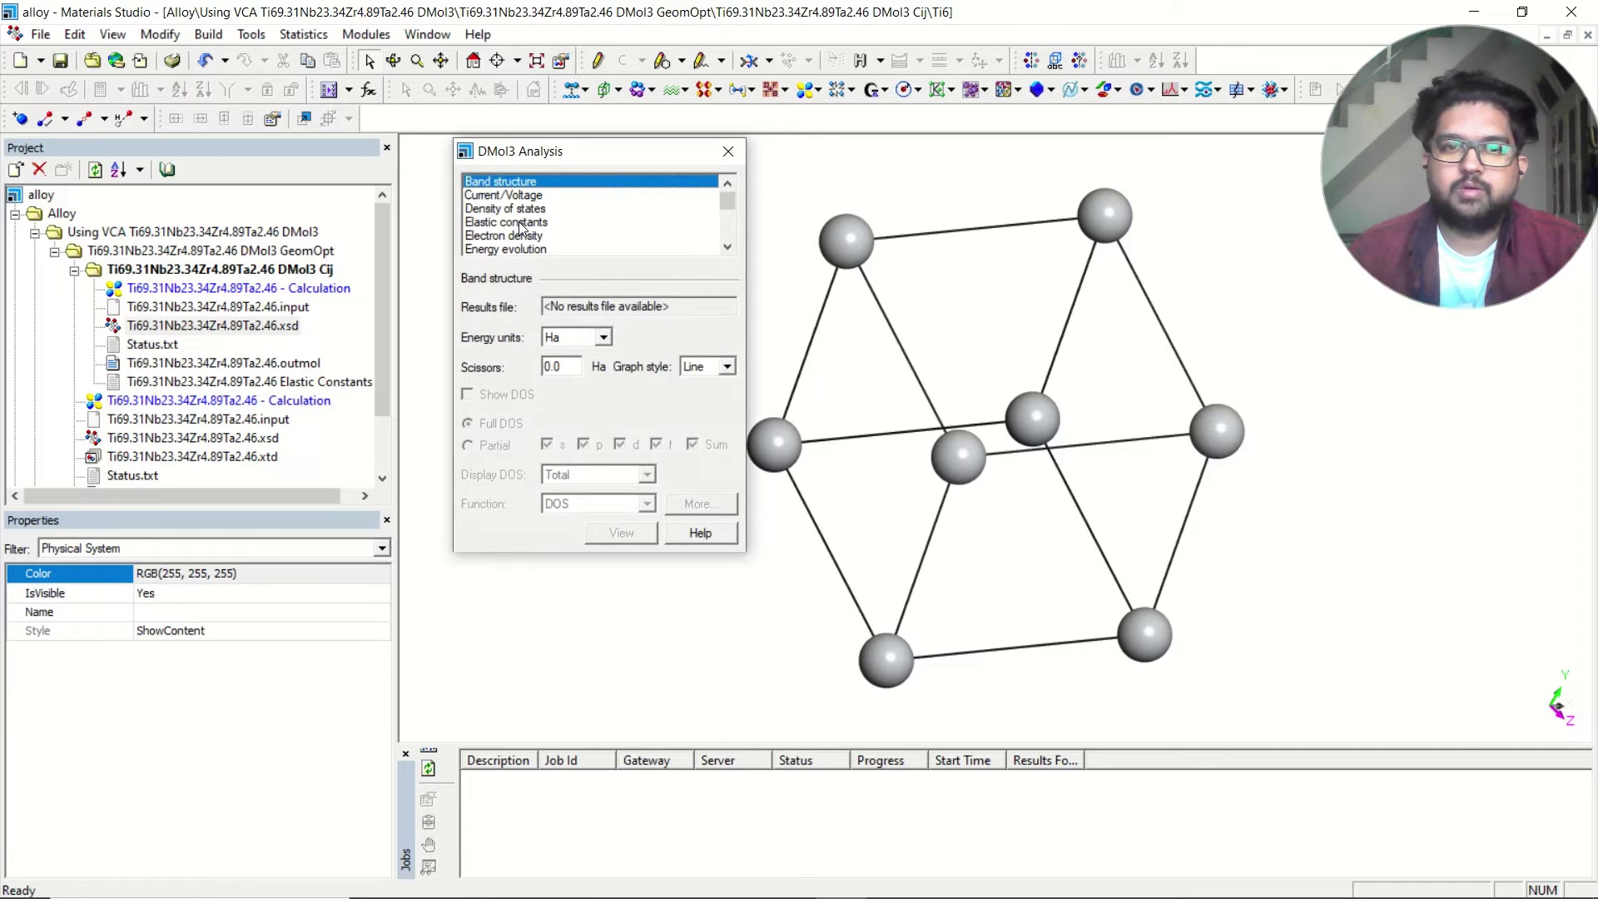
left_click(518, 222)
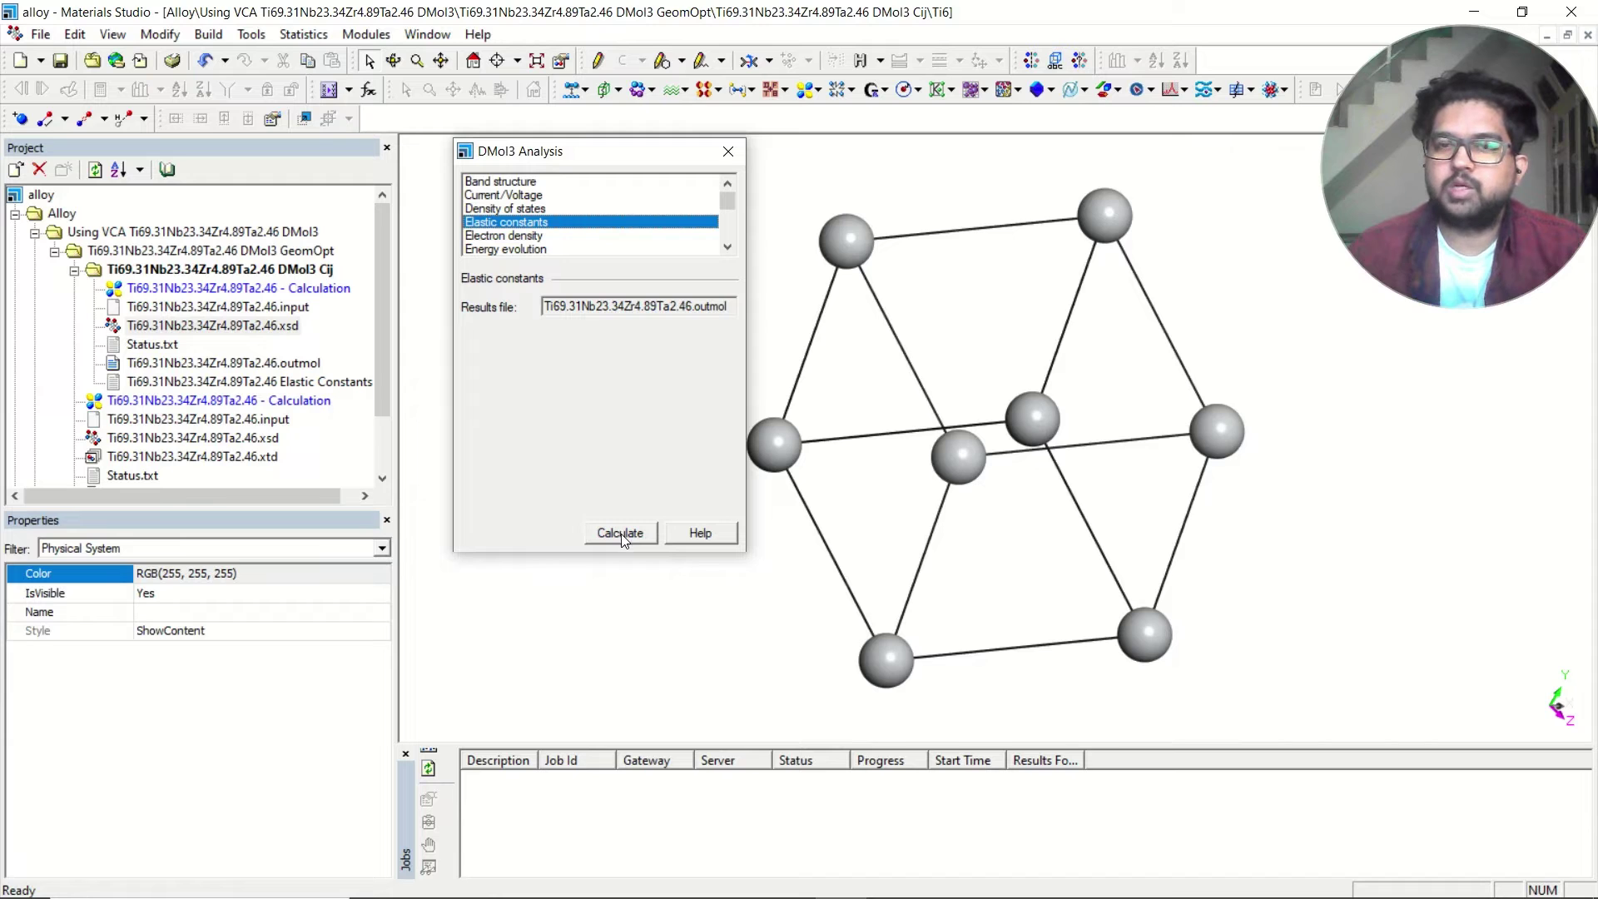
left_click(651, 535)
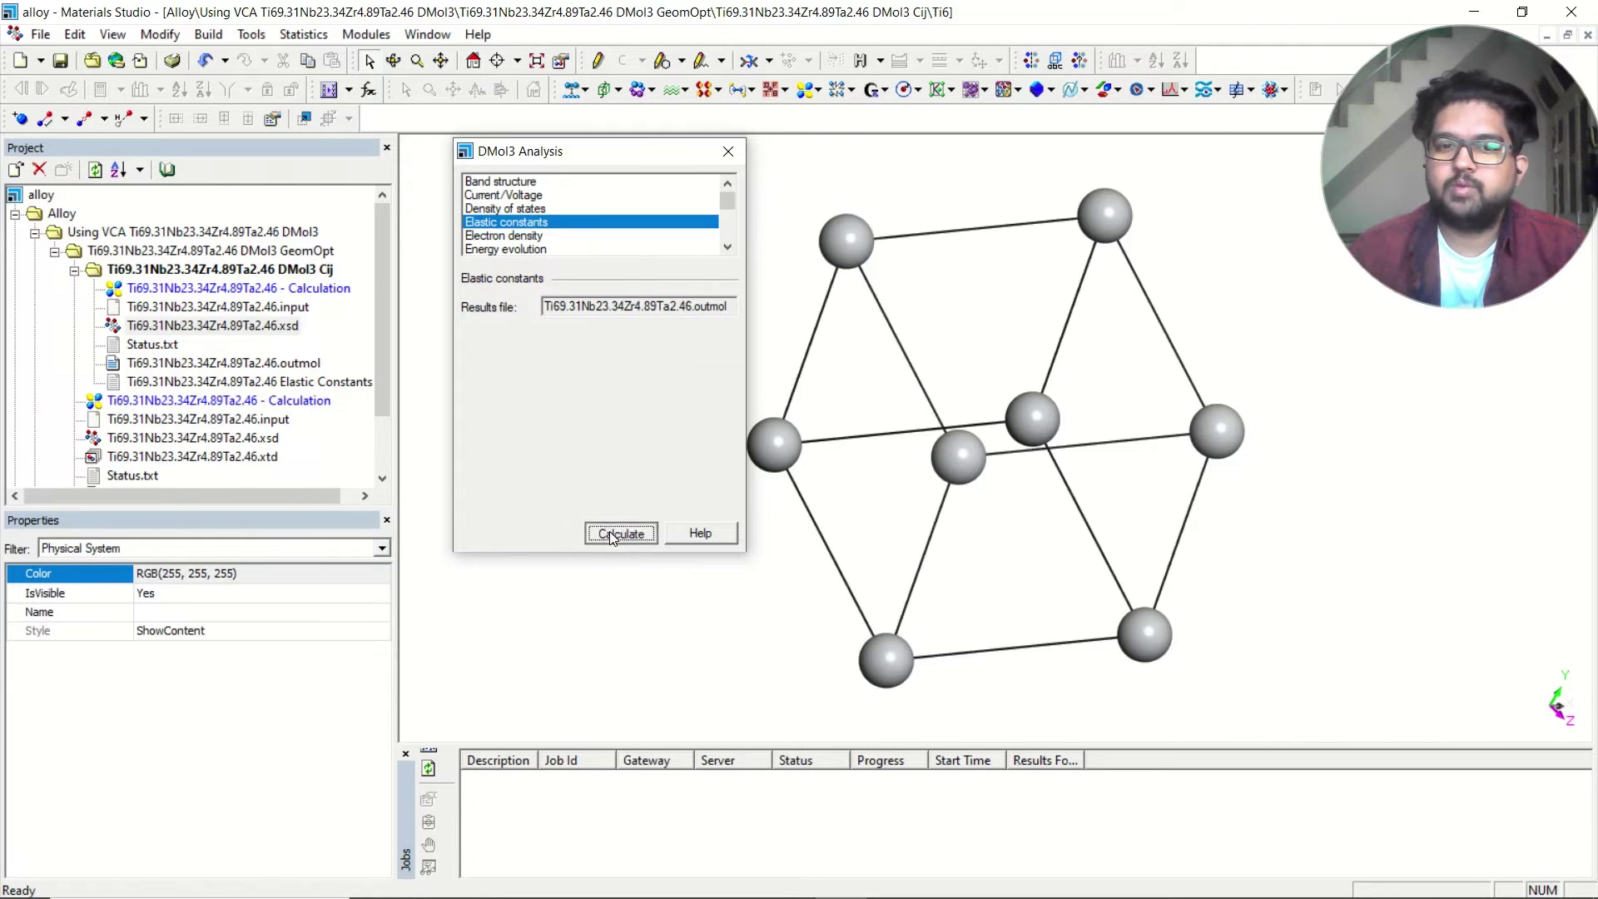
Close the Analysis window and highlight the polycrystalline moduli rows in Elastic Constants (2).txt.
left_click(729, 152)
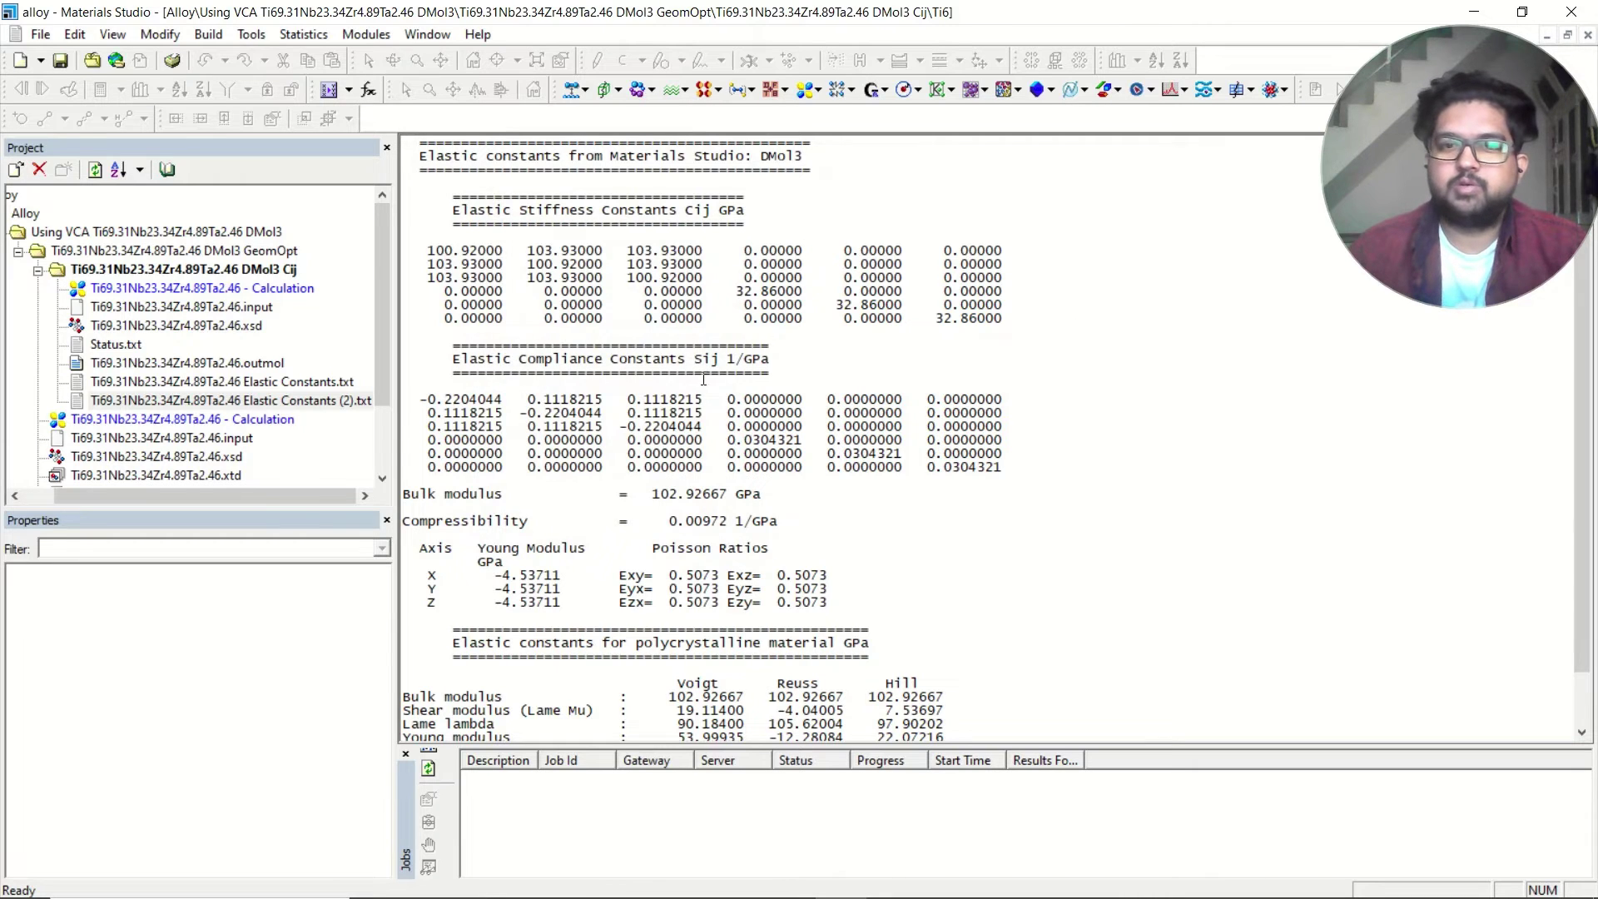
scroll(740, 442, "down", 1)
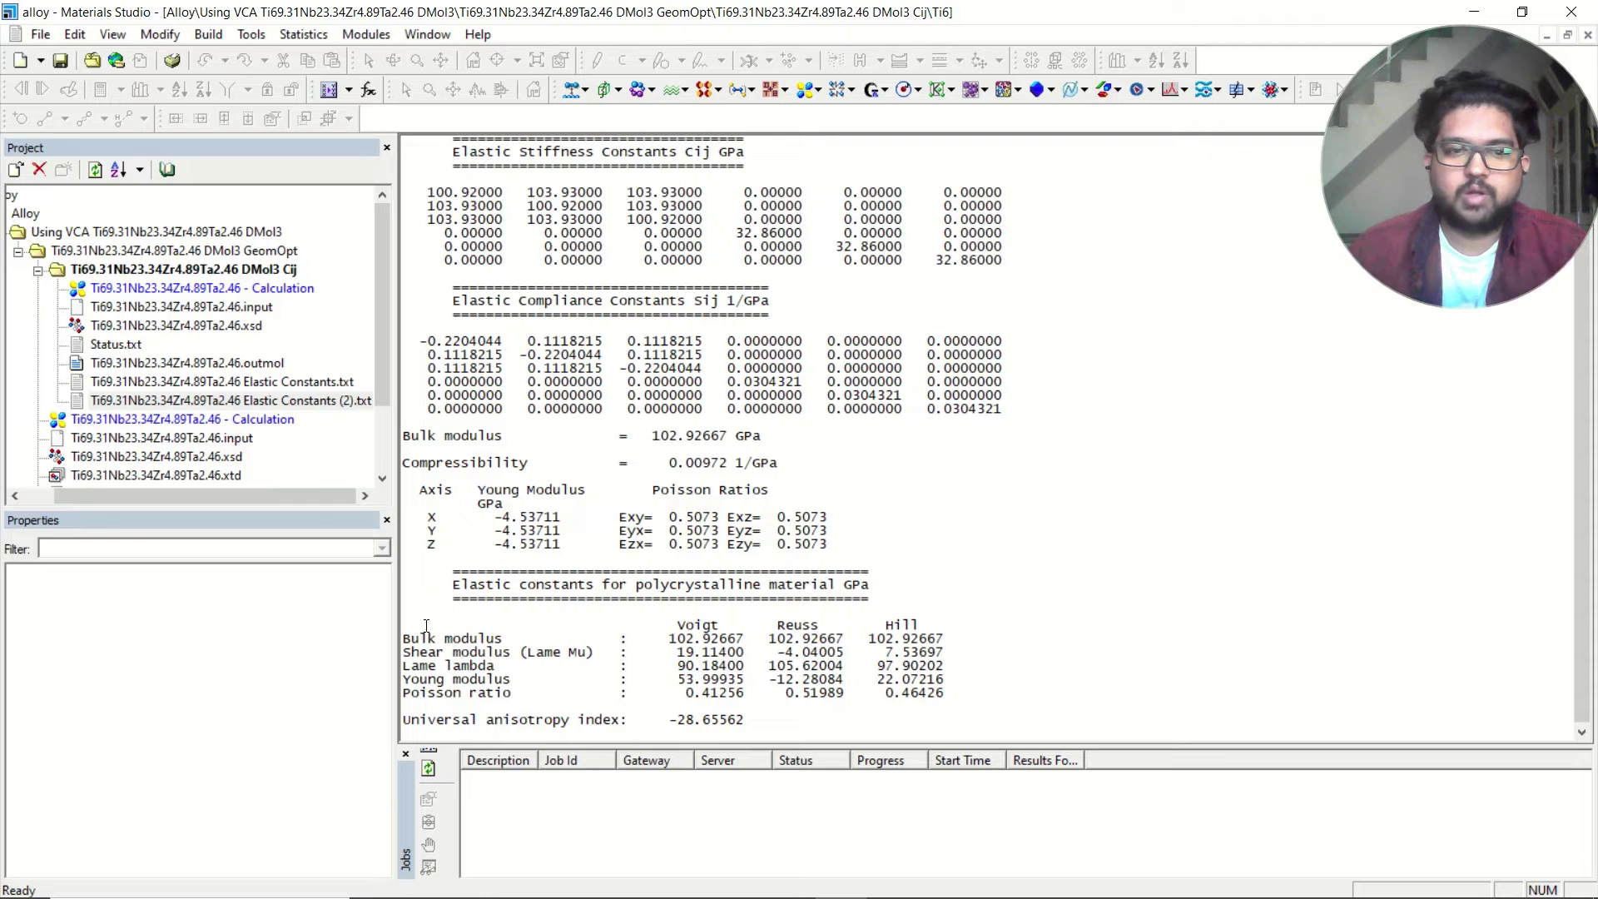
left_click_drag(404, 638, 970, 694)
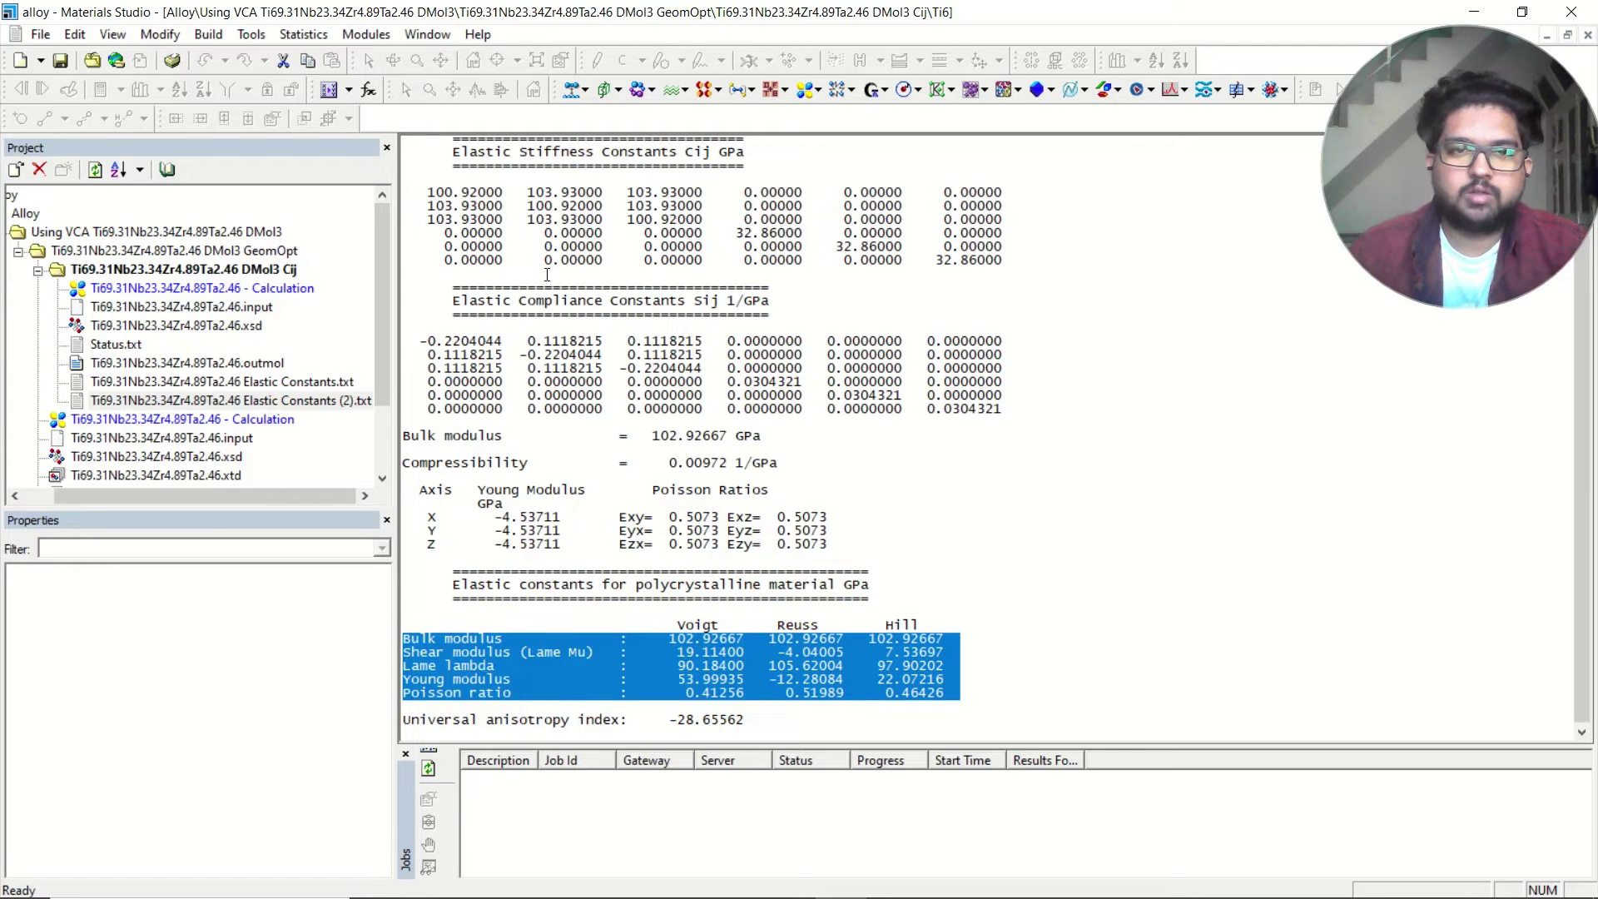
Highlight the stiffness matrix, the compliance matrix, and its first value -0.2204044.
left_click_drag(429, 184, 707, 235)
left_click(579, 340)
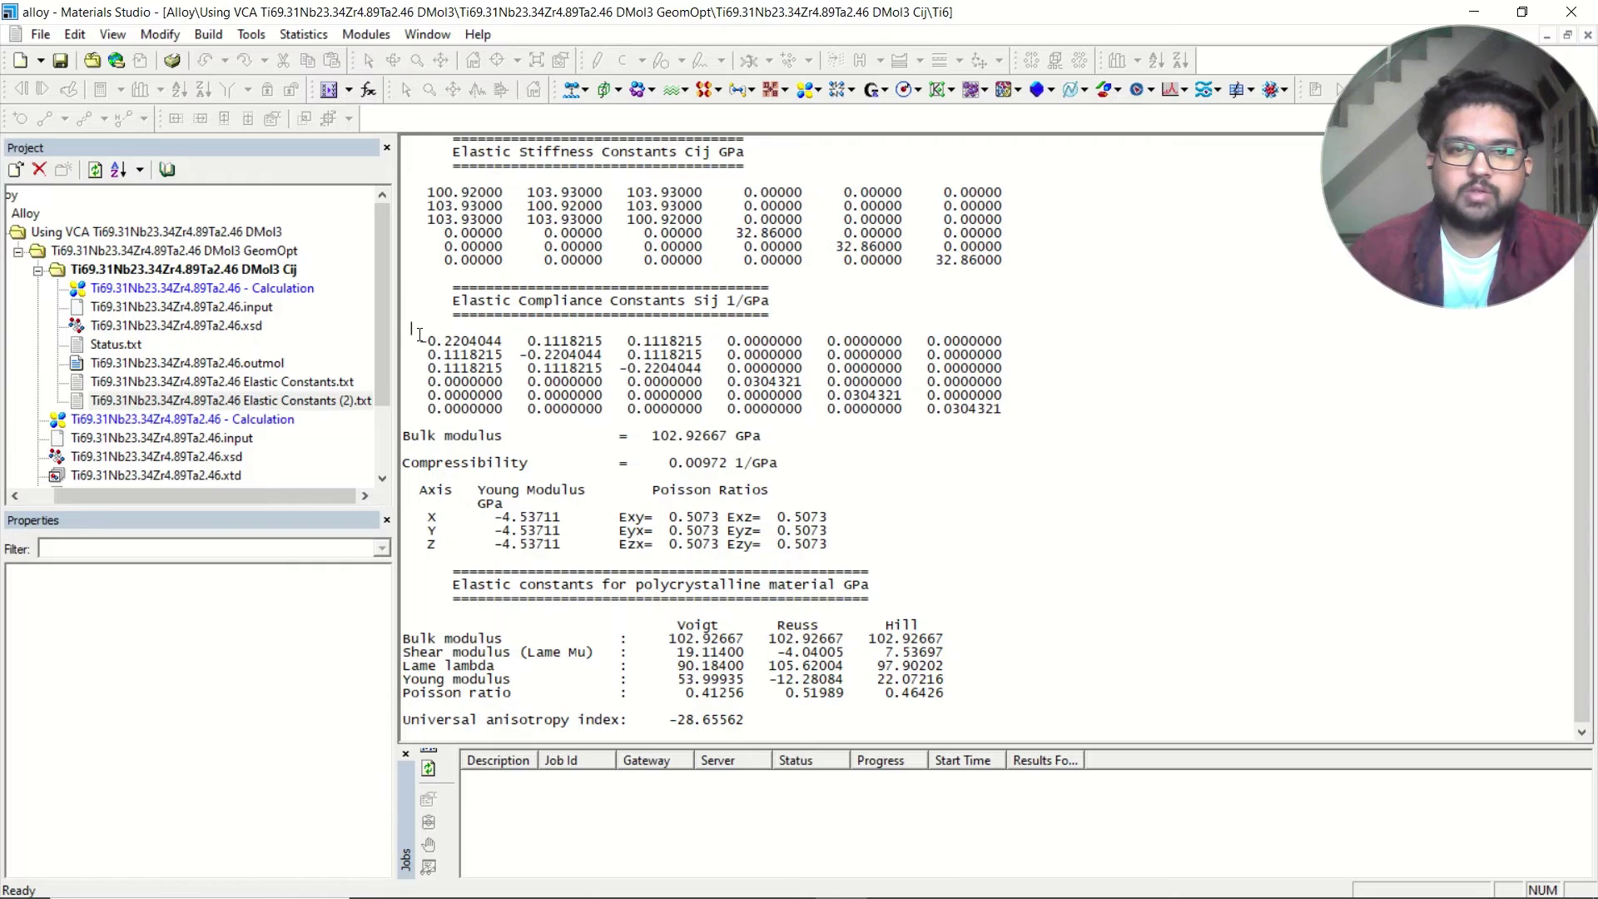
left_click_drag(416, 334, 971, 409)
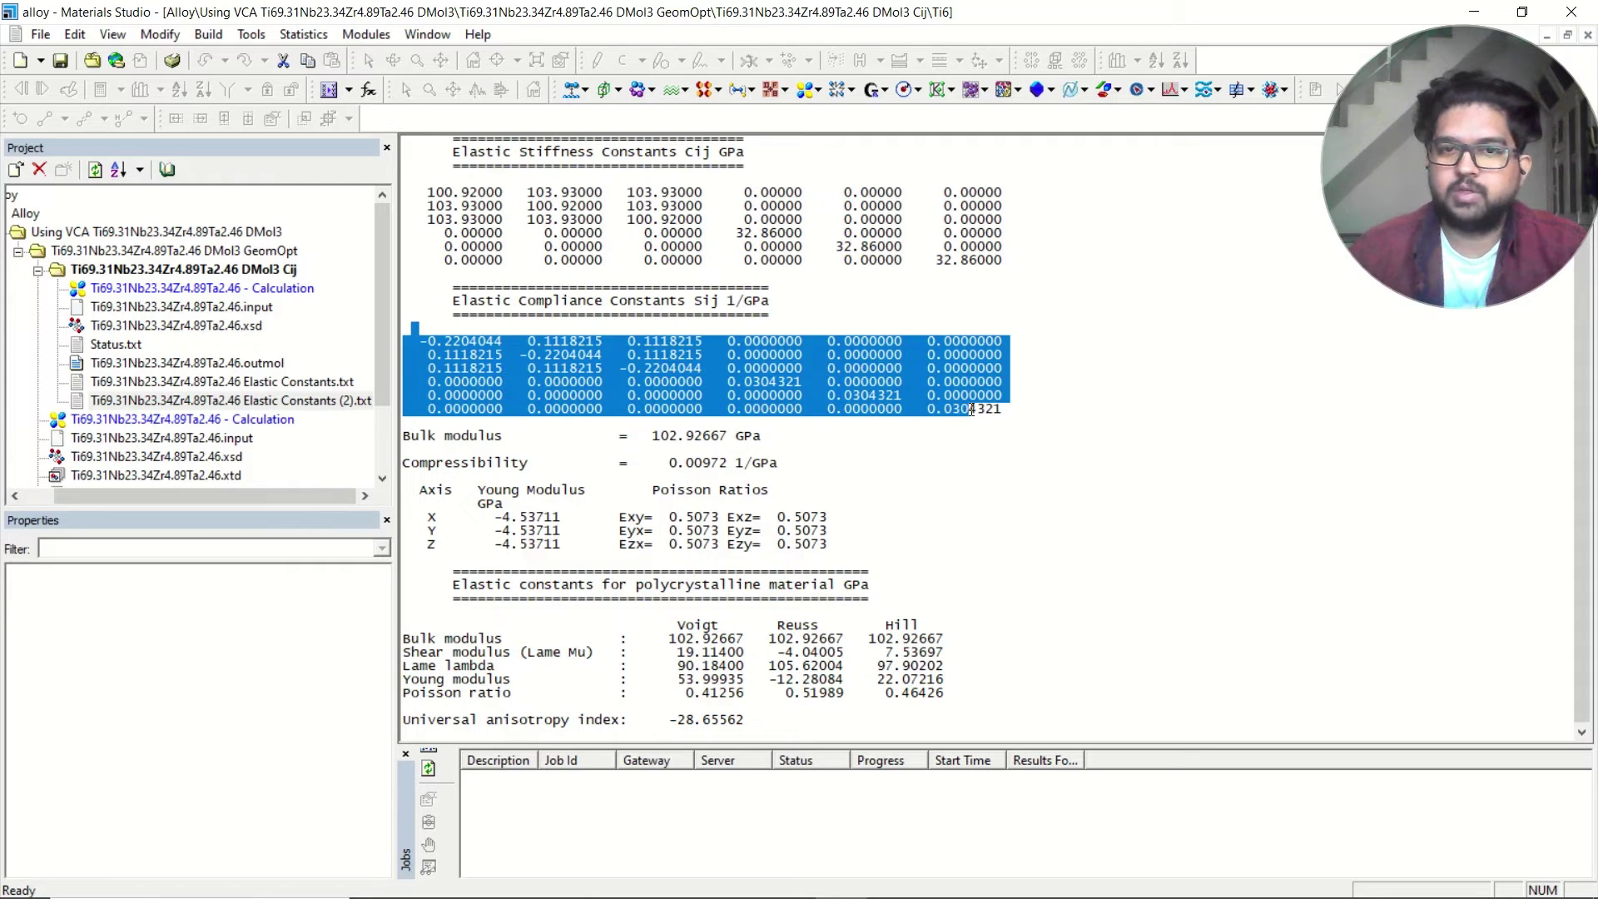
left_click(1059, 479)
left_click_drag(414, 341, 502, 339)
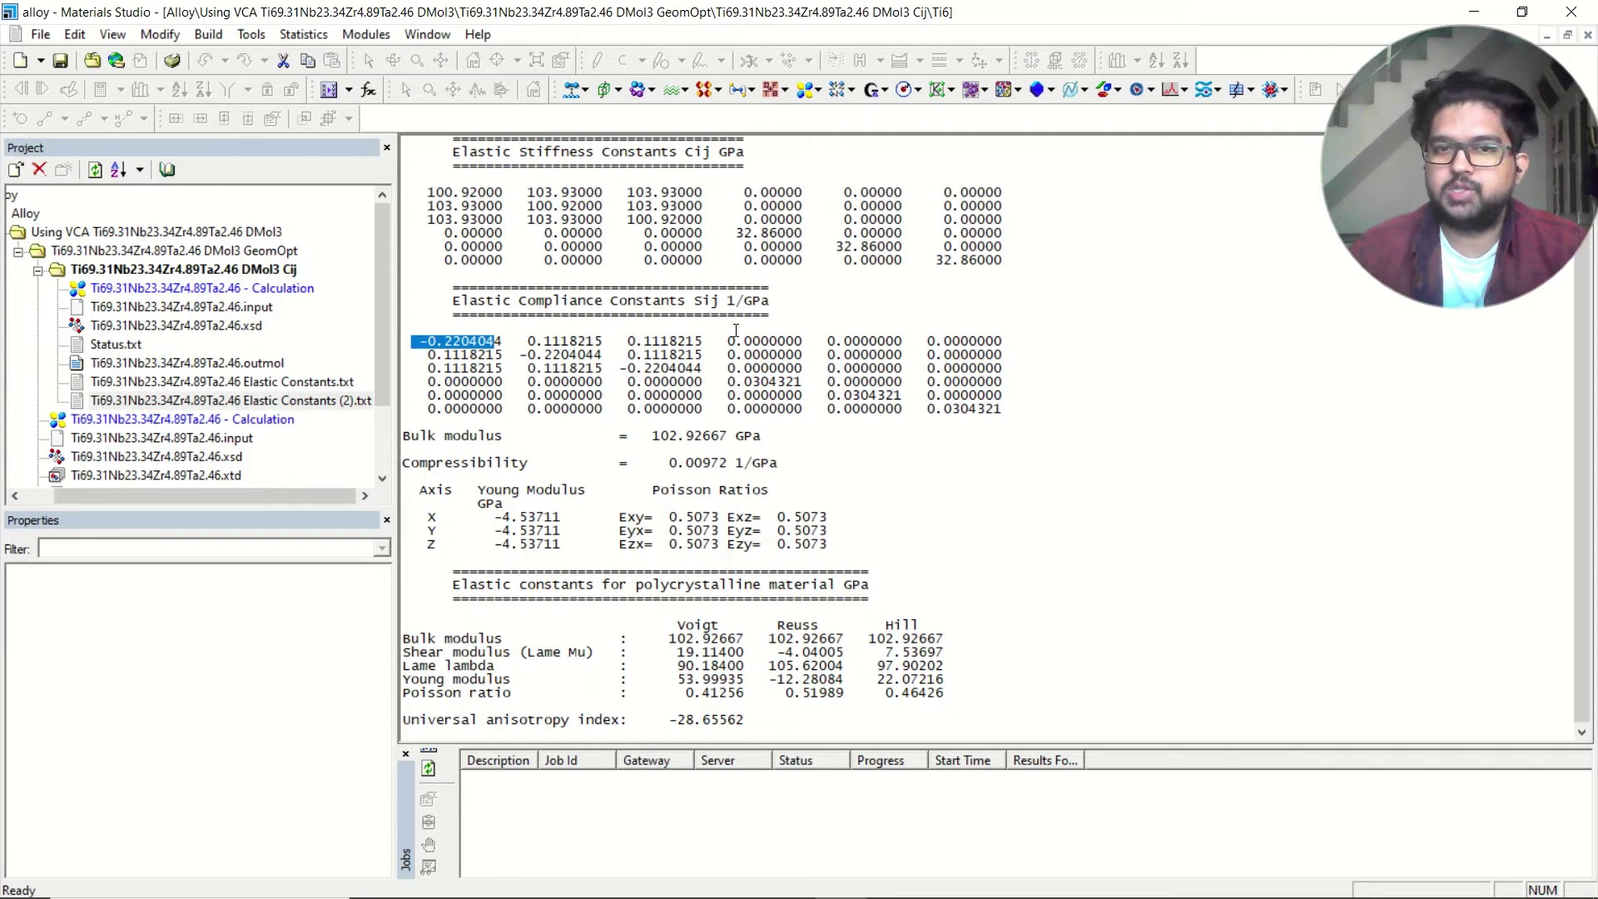
left_click(476, 359)
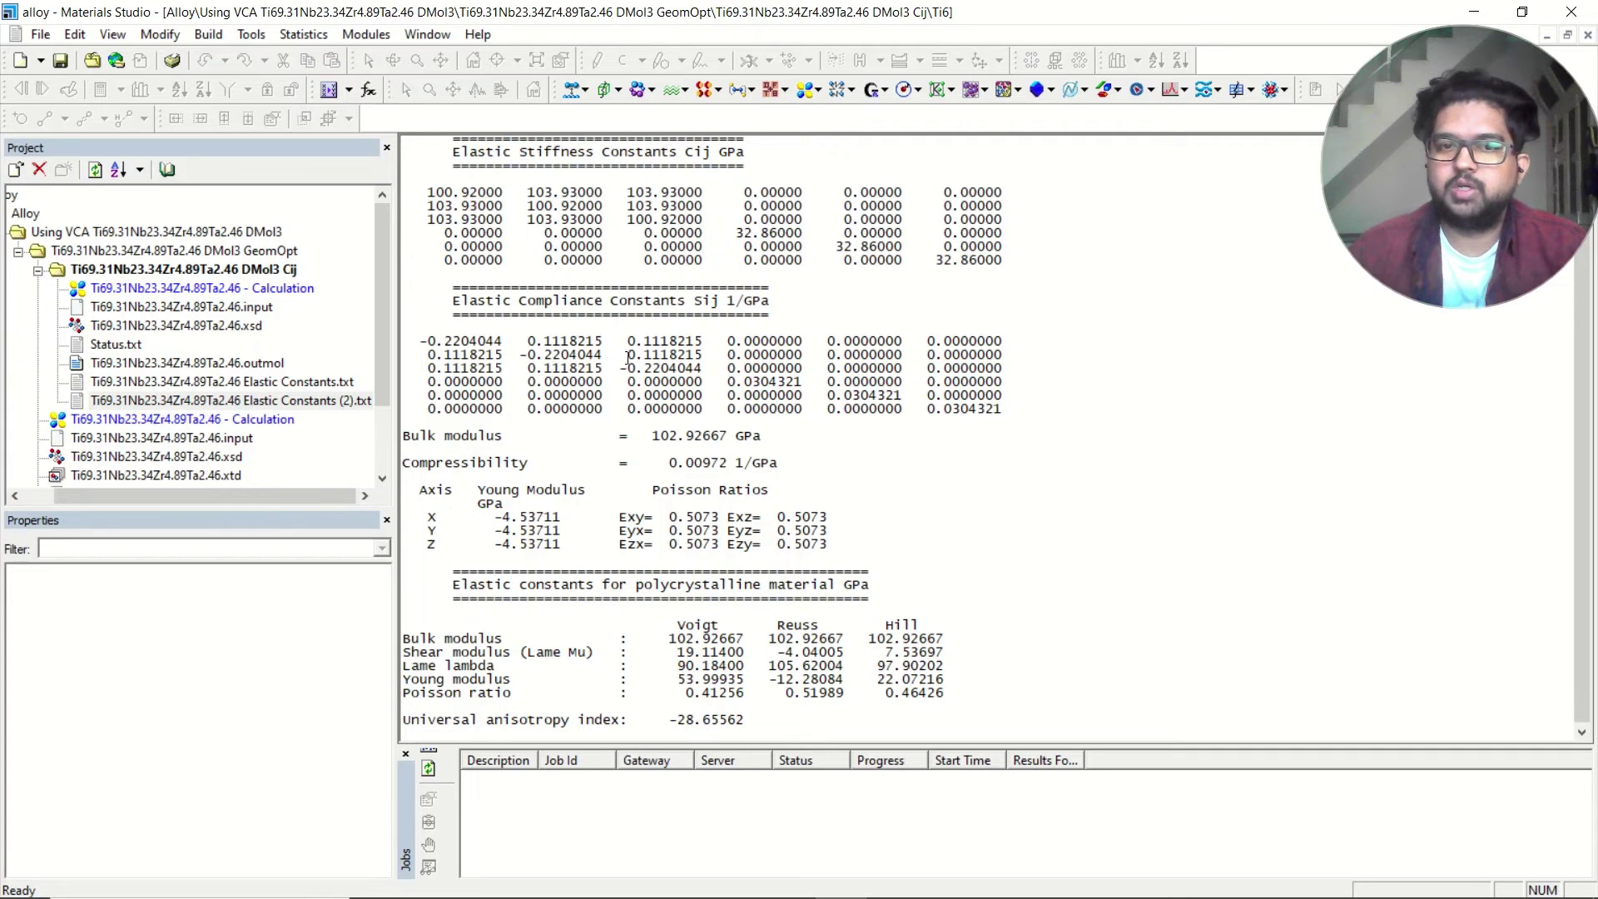